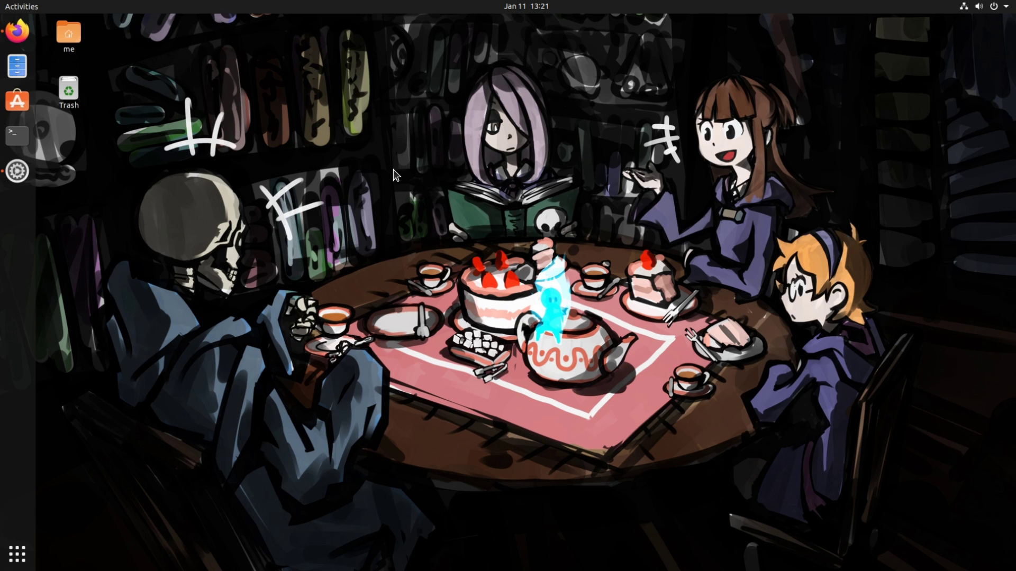
Open Settings from the desktop menu and select the 'Ubuntu Focal Fossa (development branch)' heading on the About page.
right_click(393, 174)
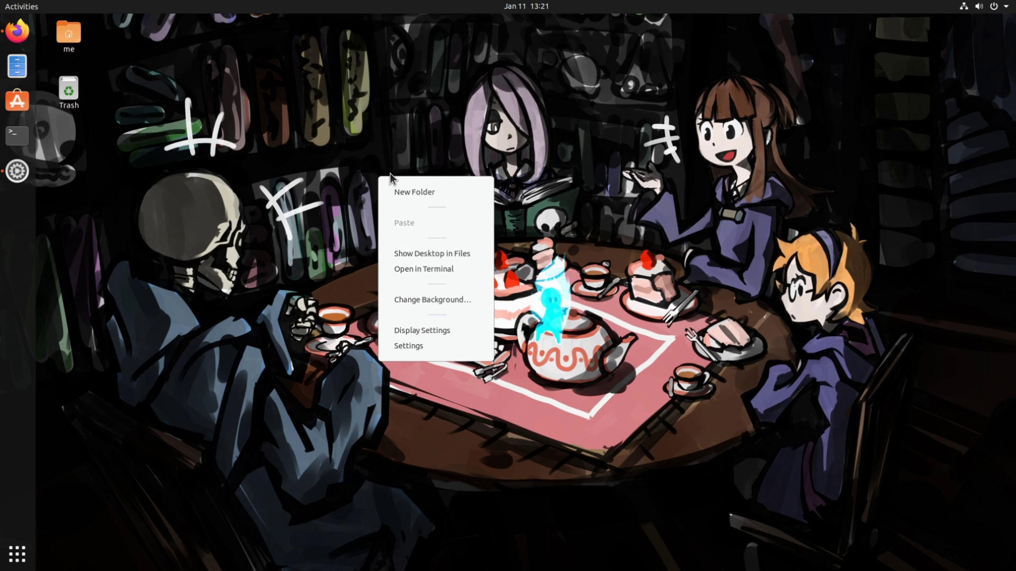
click(432, 351)
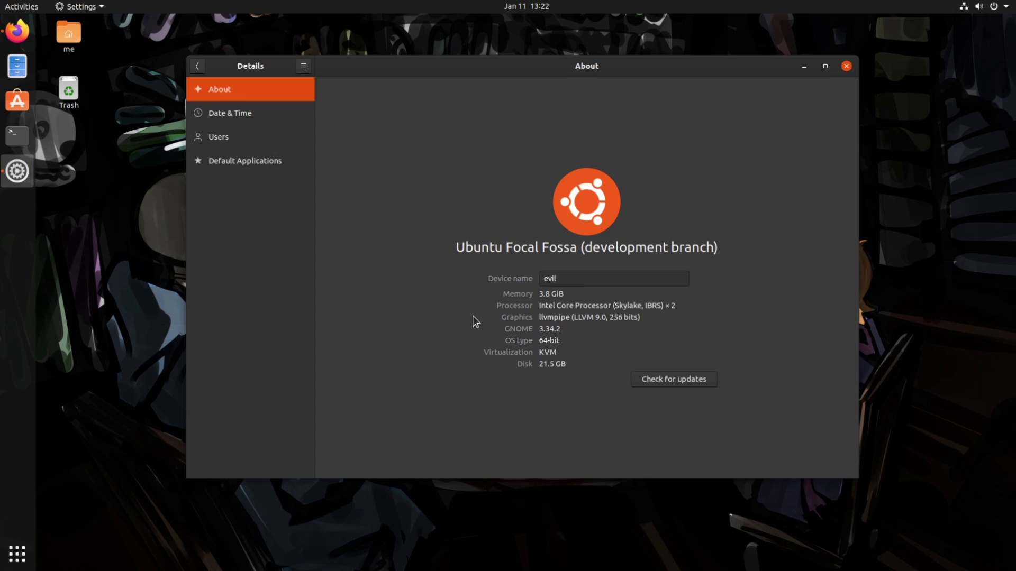
drag(498, 250, 716, 248)
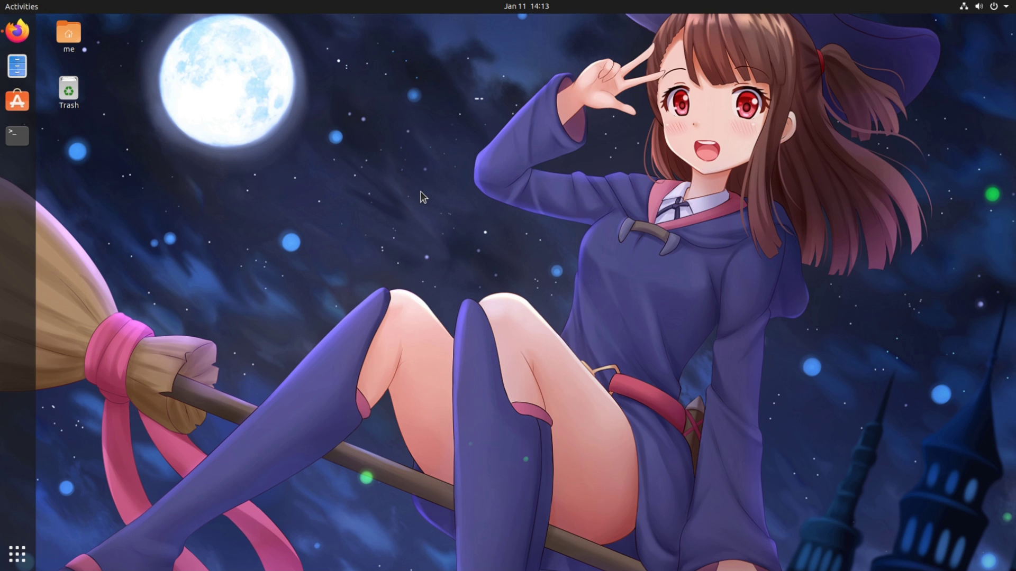
In Files, go to admin:///root and authenticate with the account password.
key(super+e)
drag(297, 109, 376, 119)
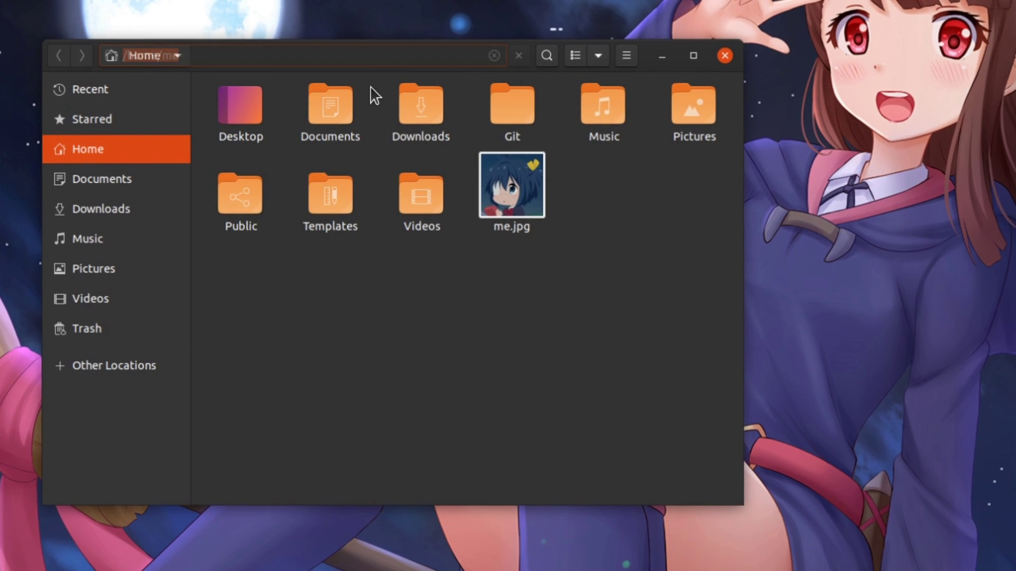
key(ctrl+l)
text(admin://)
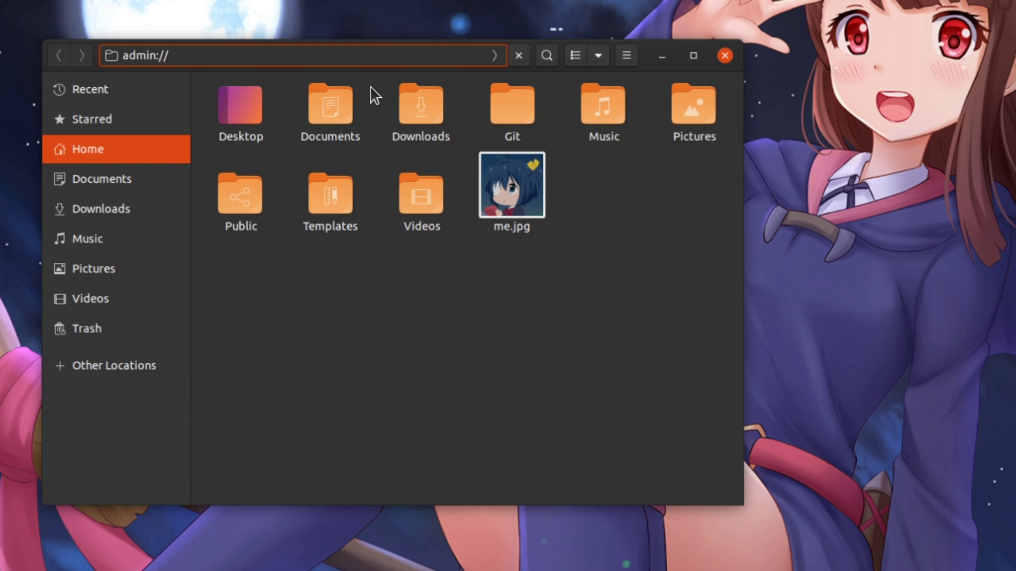
text(/root)
key(Return)
text(****)
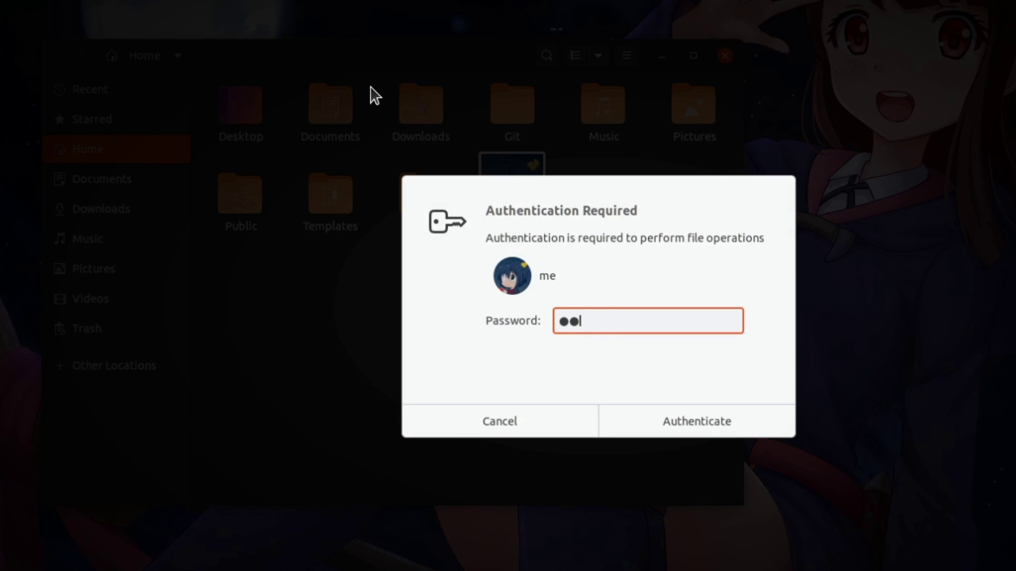
key(Return)
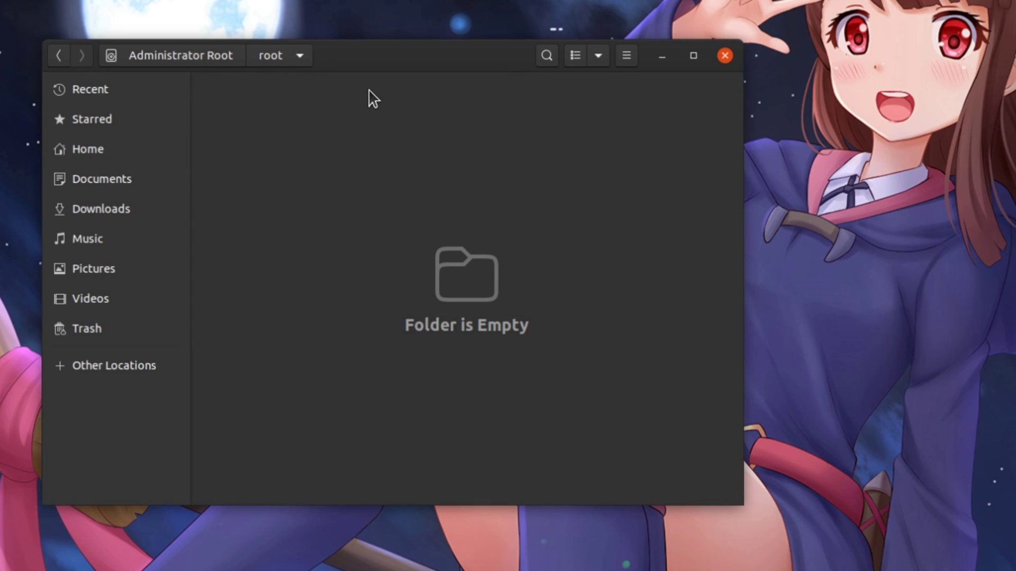
Create a new empty file in the root folder and rename it to 'hello'.
right_click(361, 144)
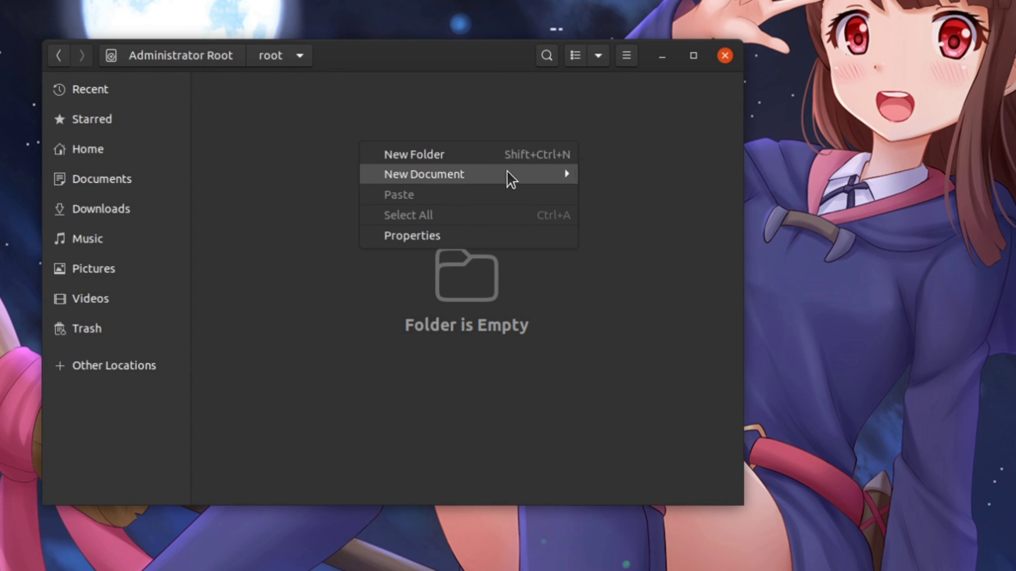
mouse_move(508, 175)
click(603, 176)
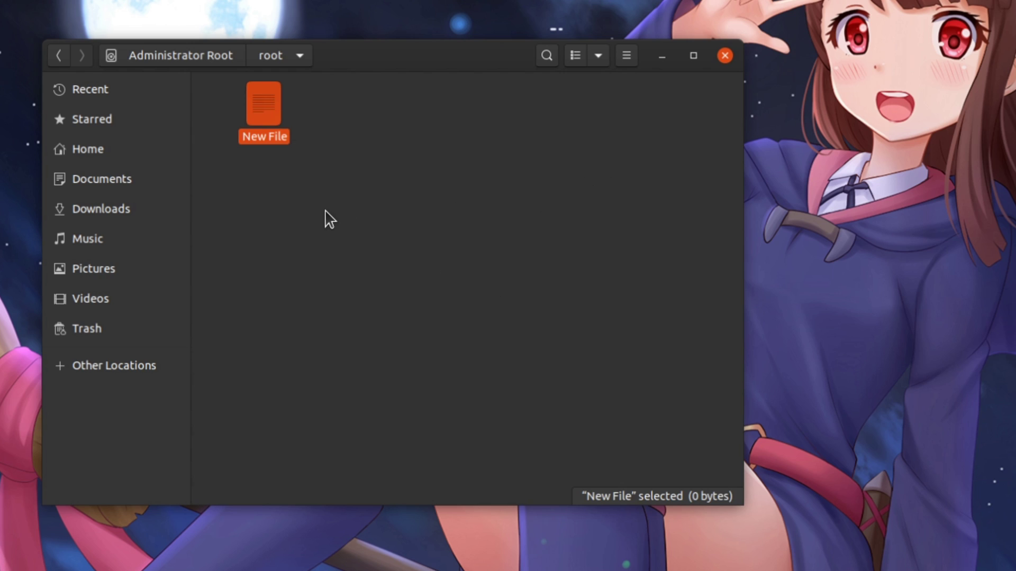
key(F2)
text(hello)
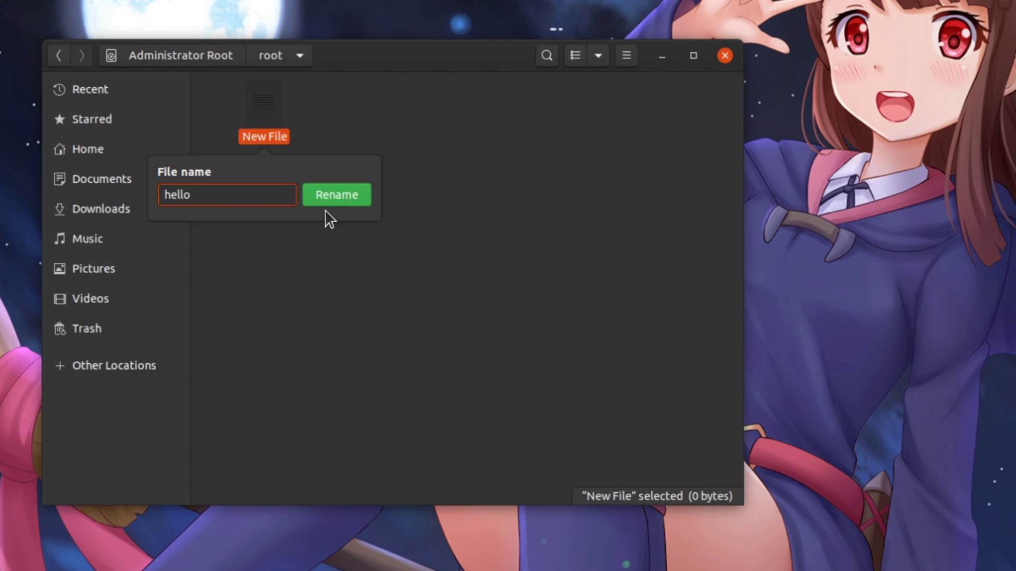
click(347, 205)
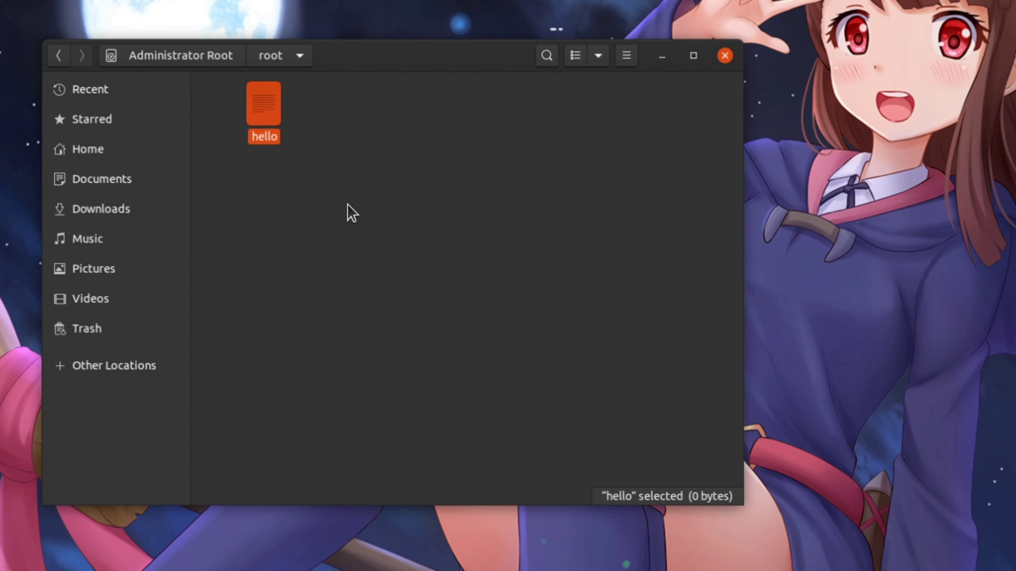
Authenticate to open hello in gedit, type 'heloooooooooooooooooooooooooooooooo' and save the file.
double_click(271, 121)
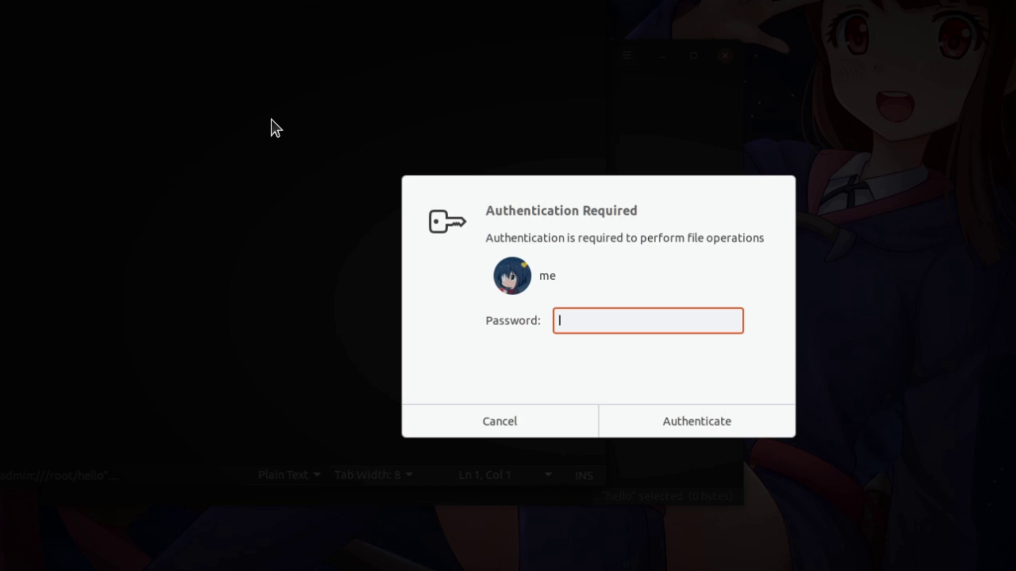
text(••••)
key(Return)
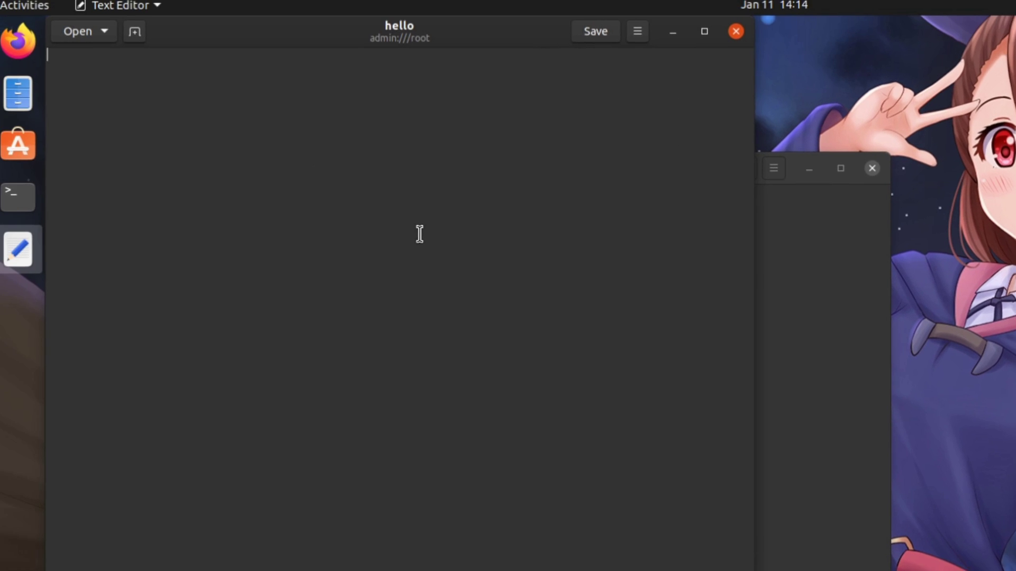
drag(485, 48, 637, 152)
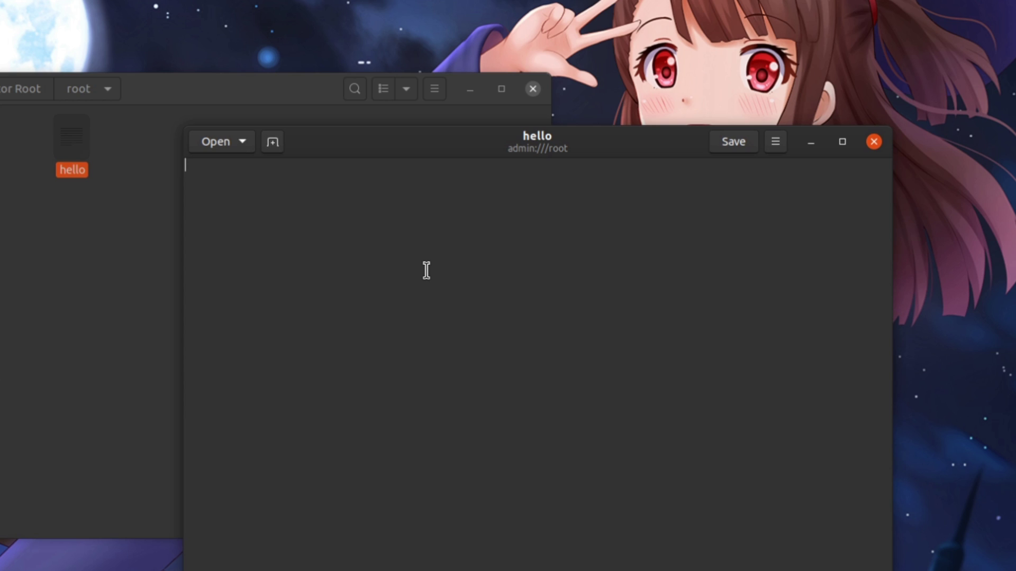
text(heloooooooooooooooooooooo)
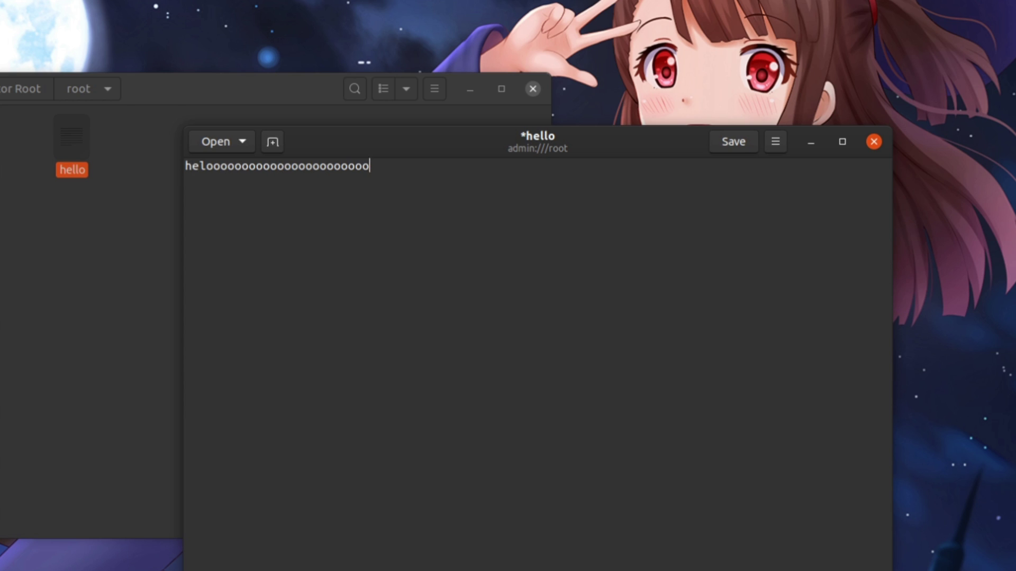
text(oooooooooooooooooo)
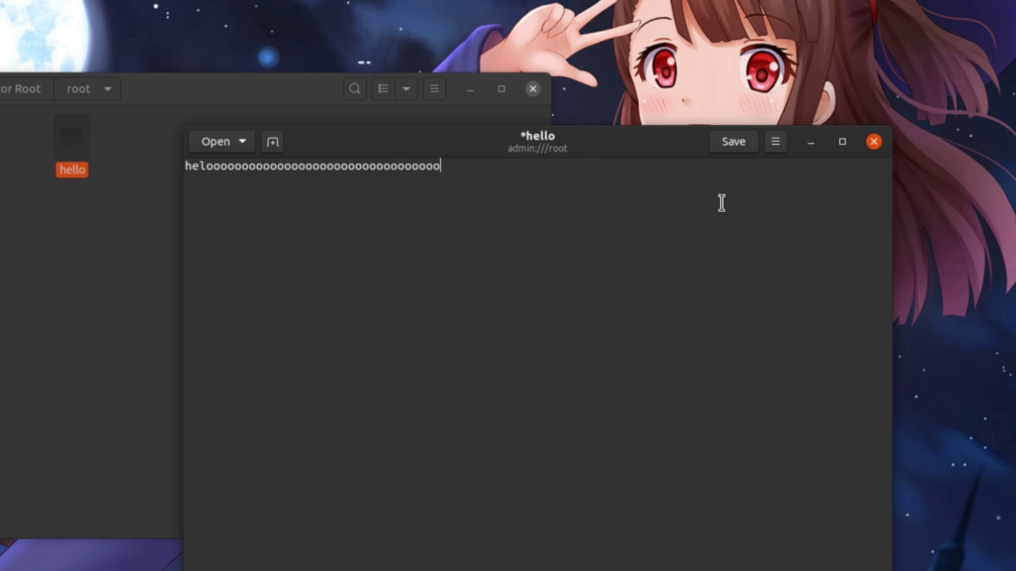
click(730, 145)
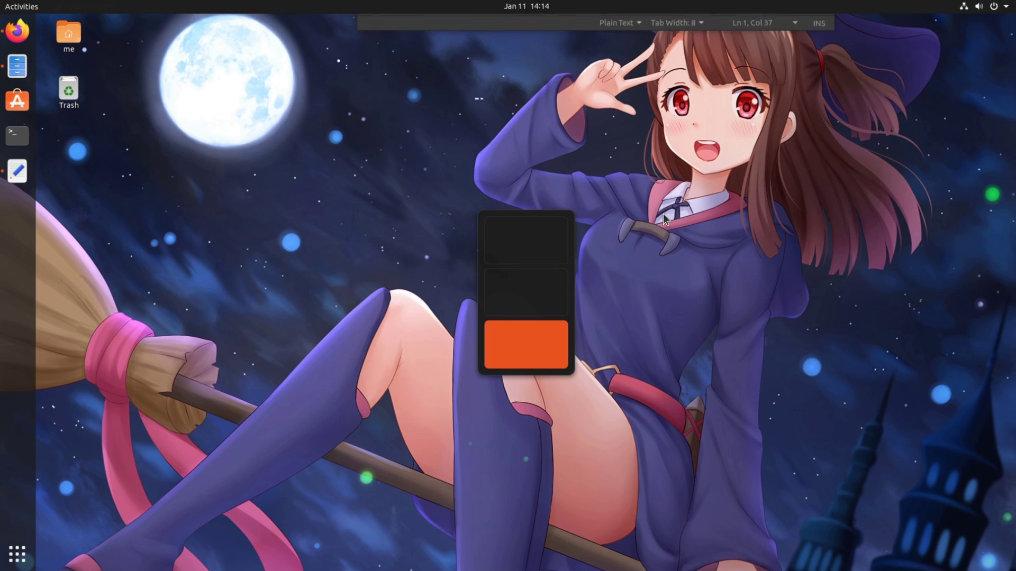
Launch Looking Glass with lg and inspect the gedit window from its Windows list.
key(alt+F2)
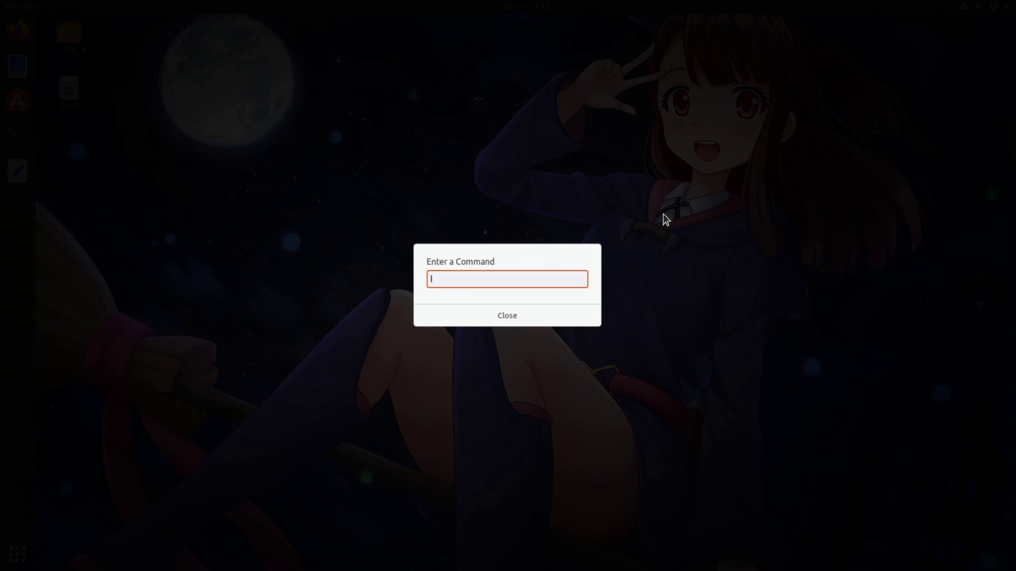
text(lg)
key(Return)
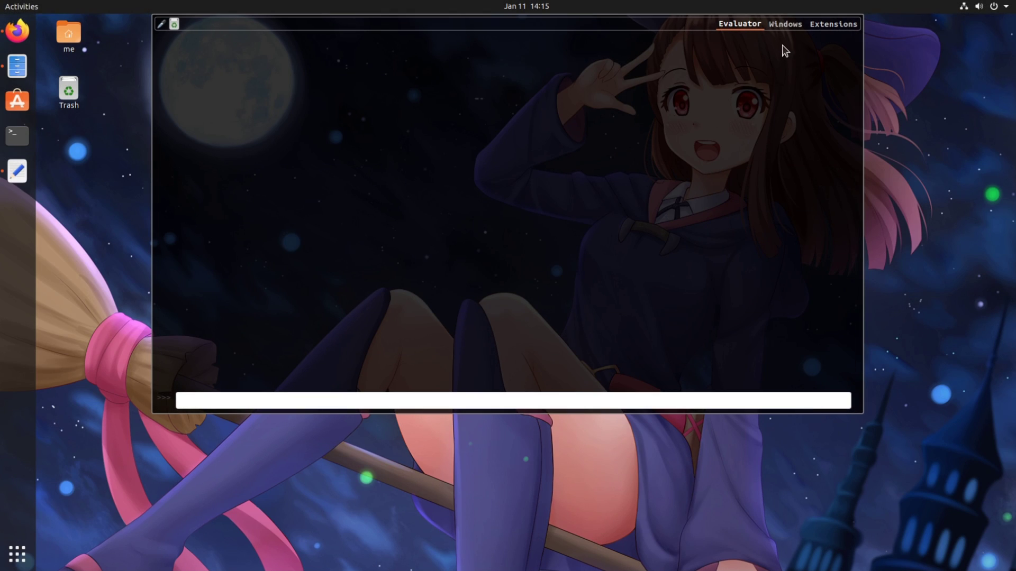
click(788, 27)
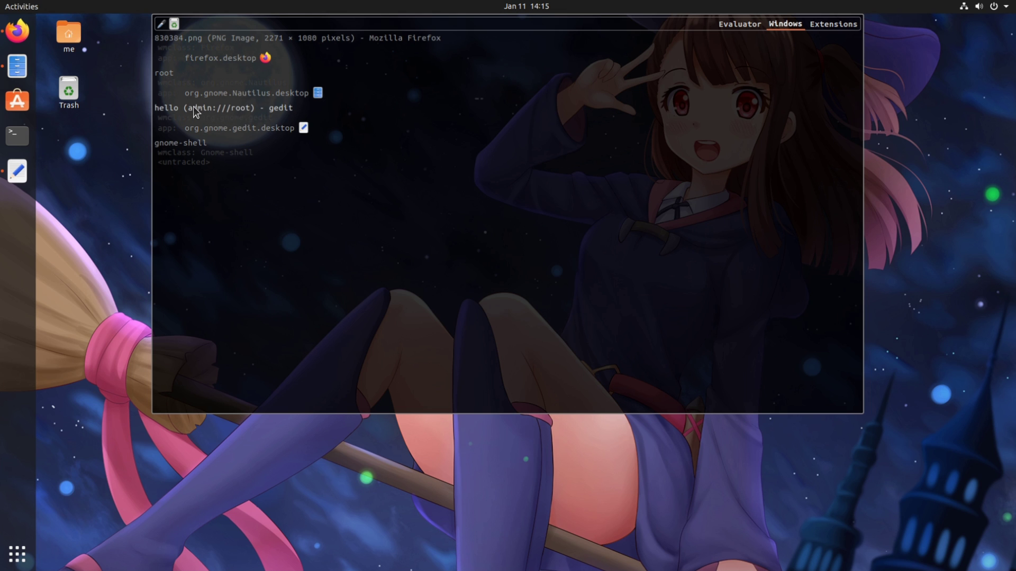
click(165, 106)
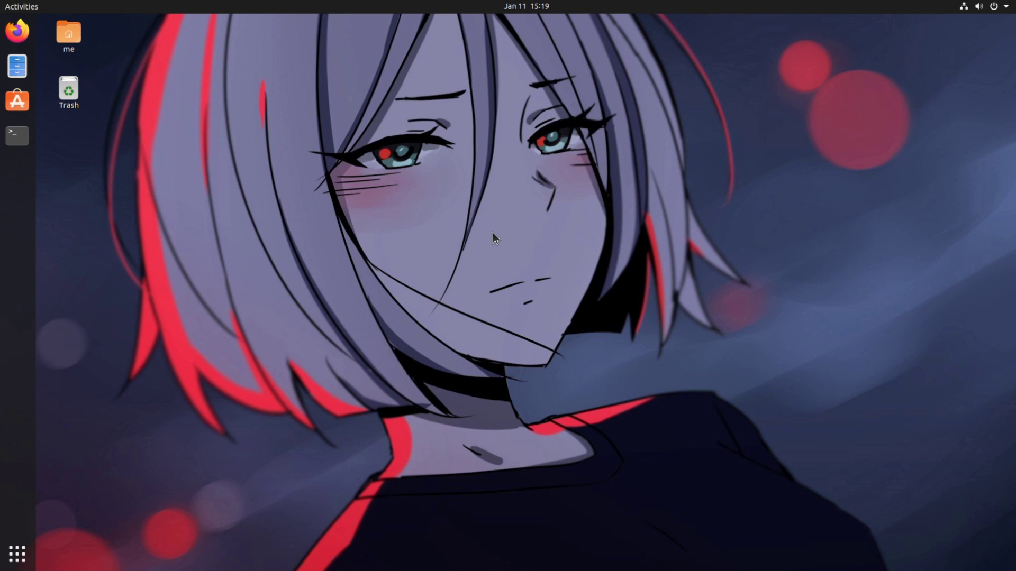
Open a terminal and add a new profile named 'Stupid Terminal' in its Preferences.
key(ctrl+alt+t)
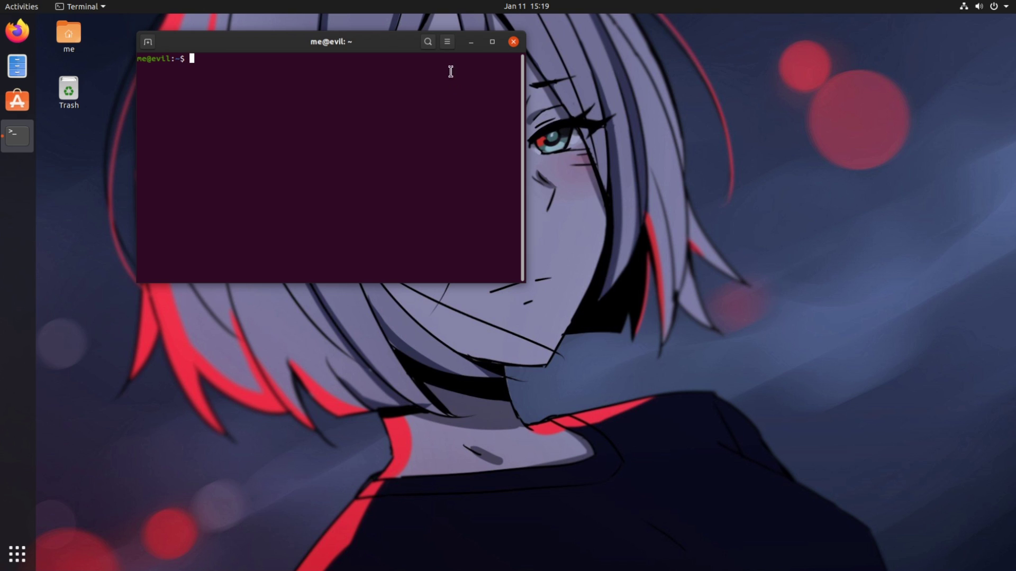
click(447, 42)
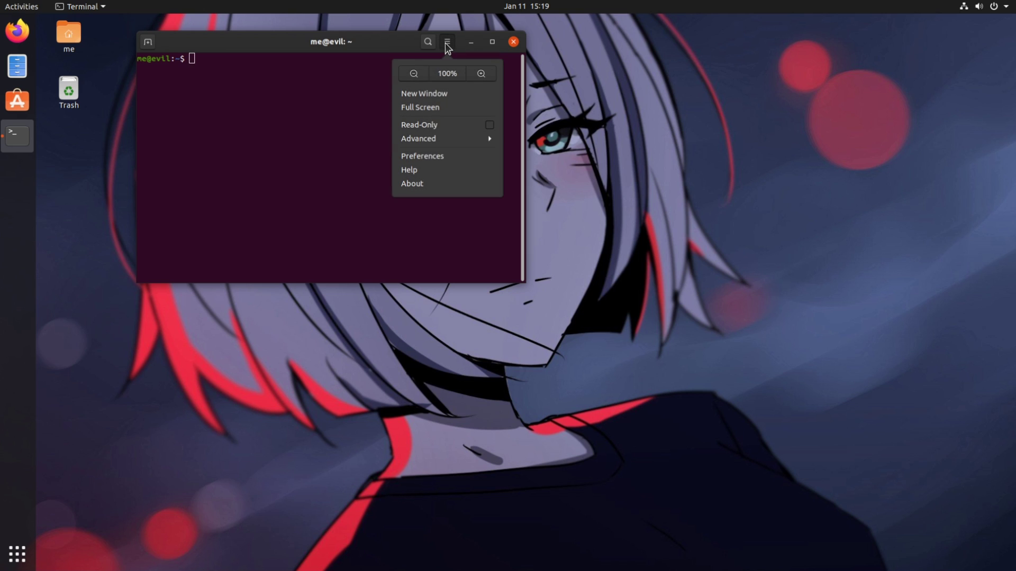
click(439, 159)
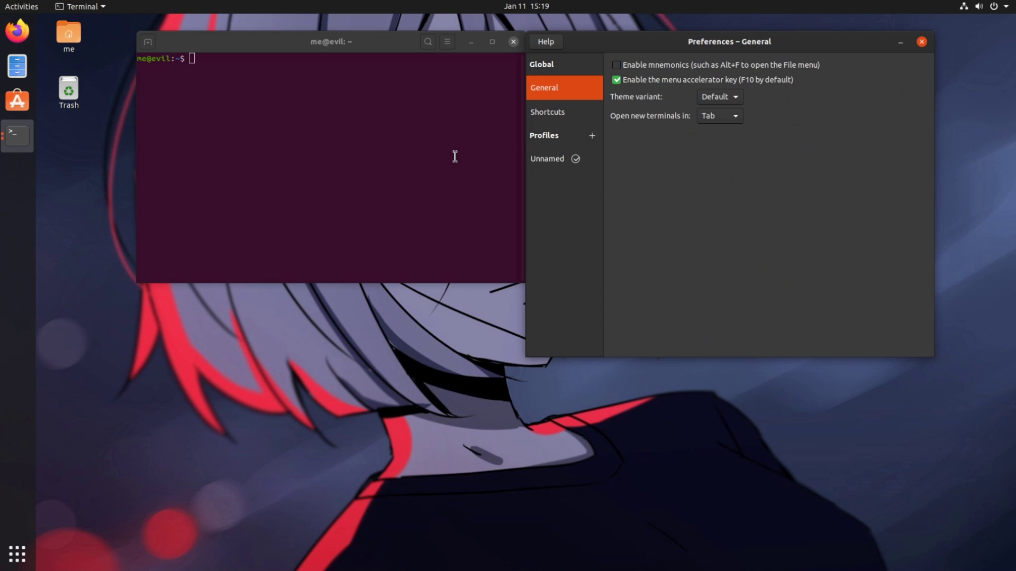
click(592, 136)
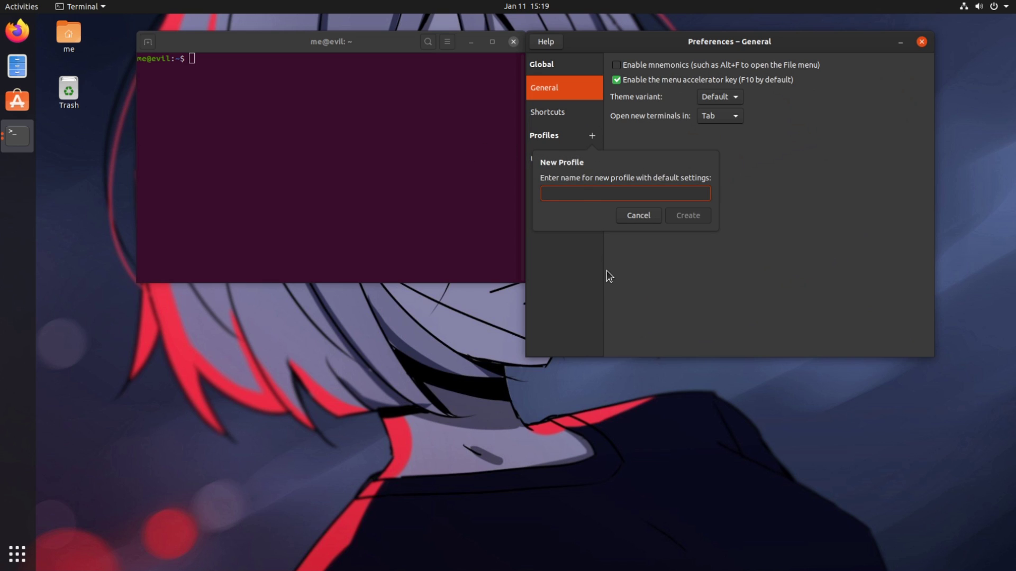
text(Stupid Terminal)
click(680, 217)
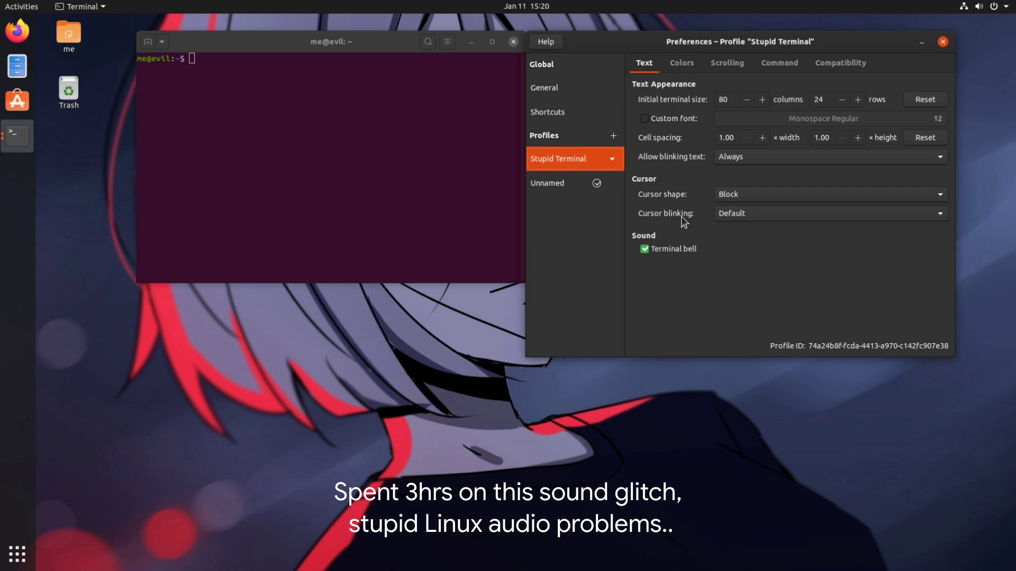
Open a second tab using the Stupid Terminal profile, enlarge its text, and compare both tabs.
click(943, 42)
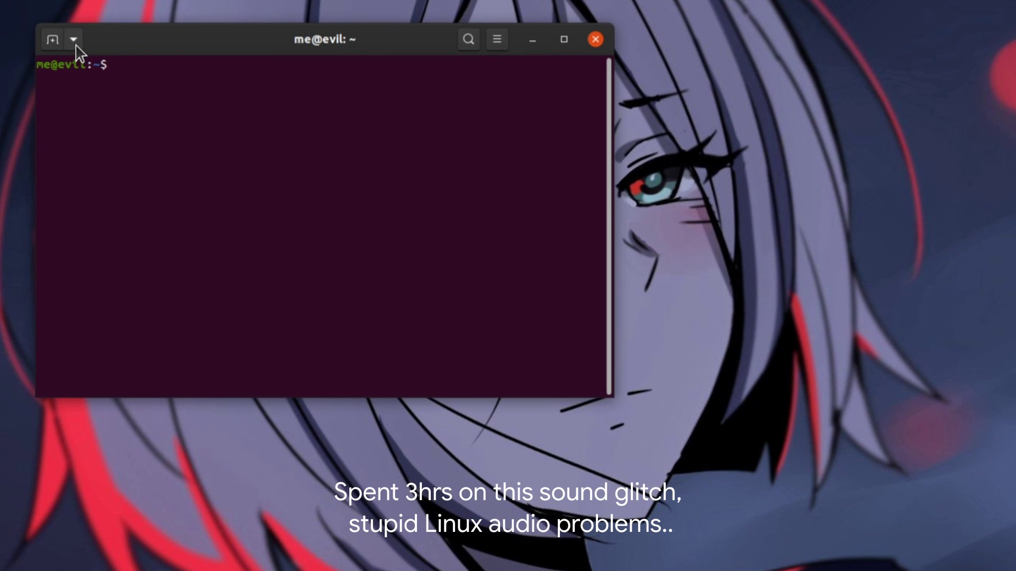
click(162, 43)
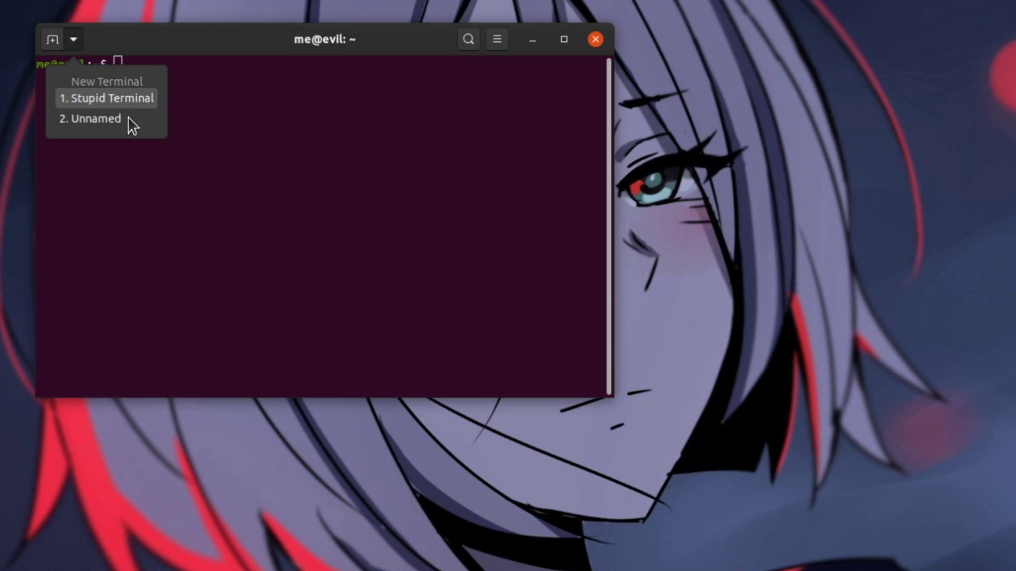
click(139, 104)
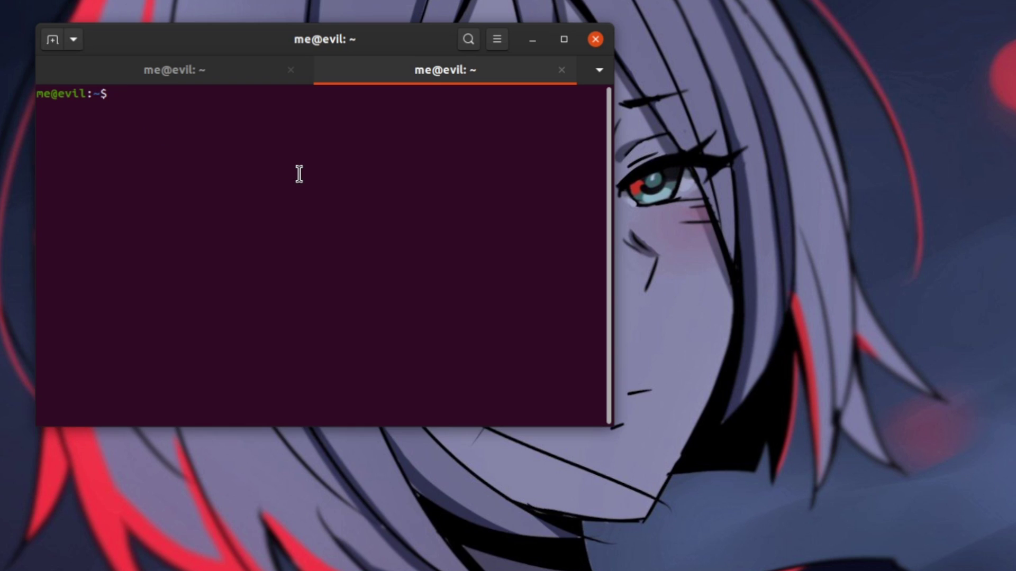
key(ctrl+plus)
key(ctrl+plus)
key(ctrl+plus)
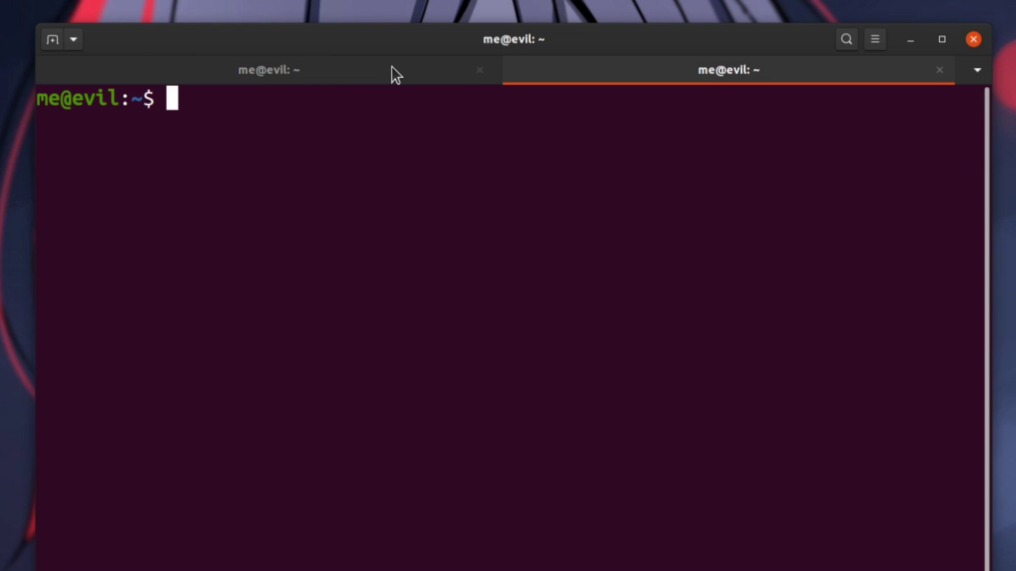
click(285, 78)
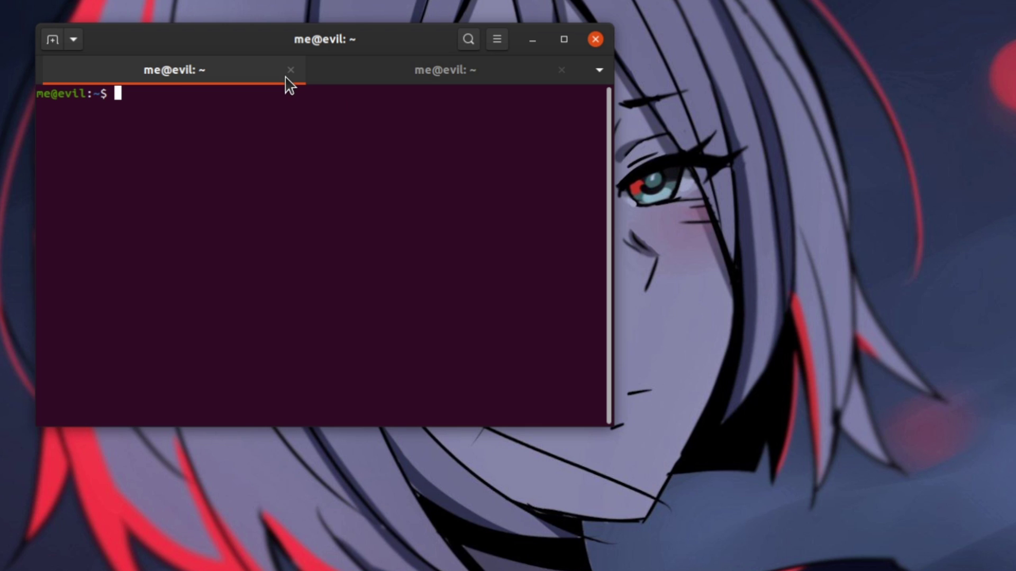
click(454, 79)
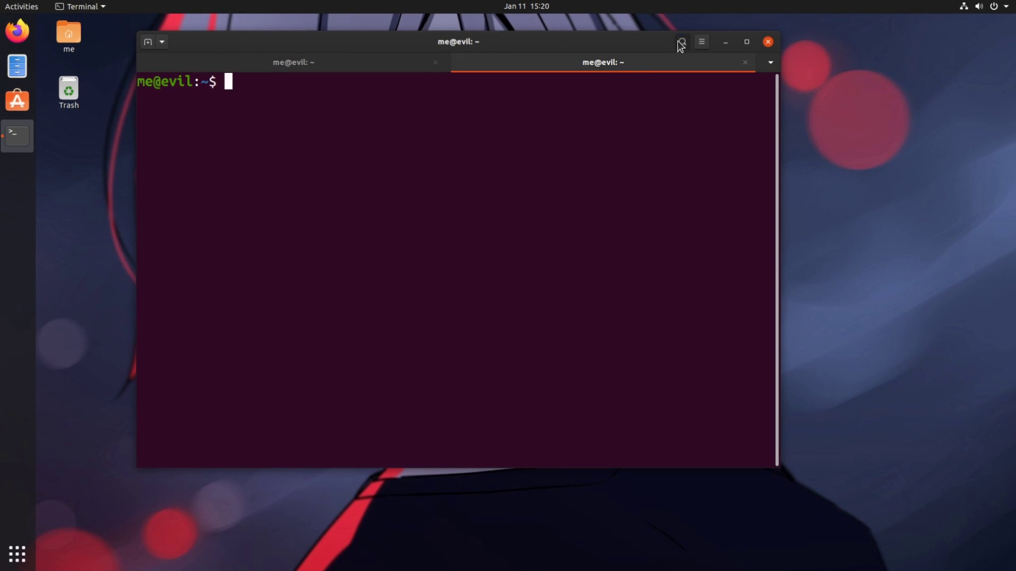
click(776, 42)
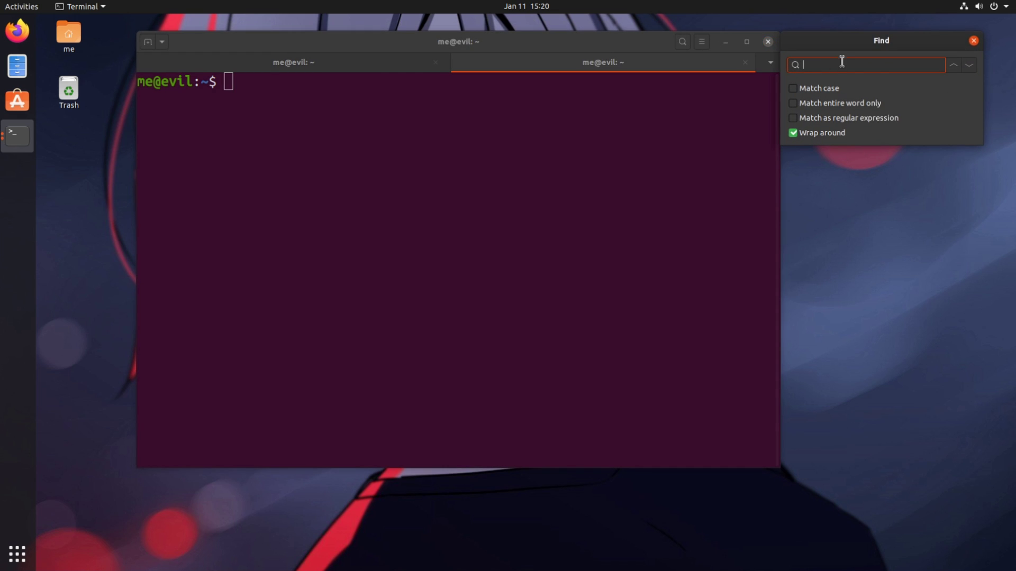
drag(845, 43, 521, 144)
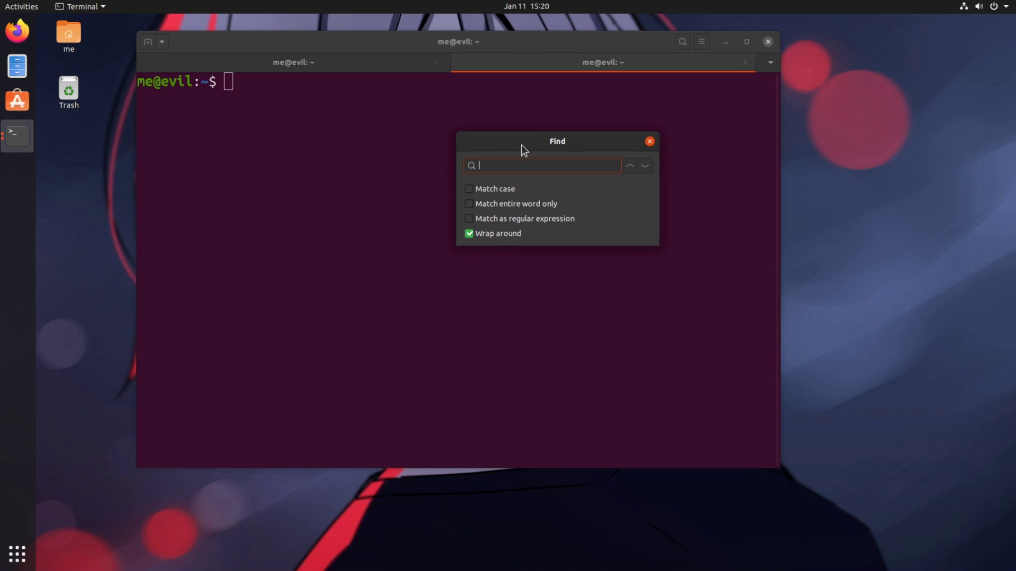
click(650, 141)
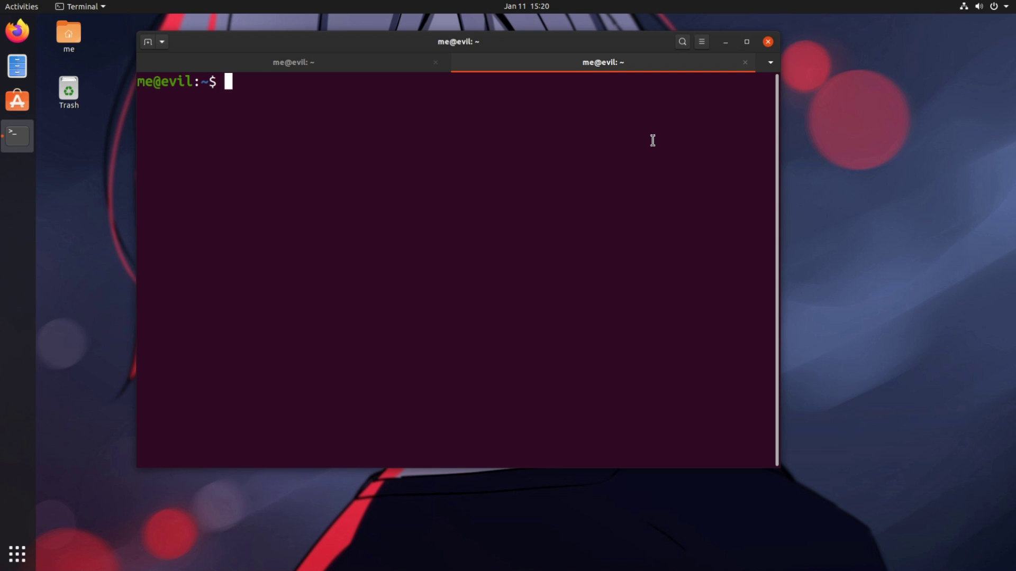
Run 'gedit admin:///root/hello' at the terminal prompt.
text(gedit a)
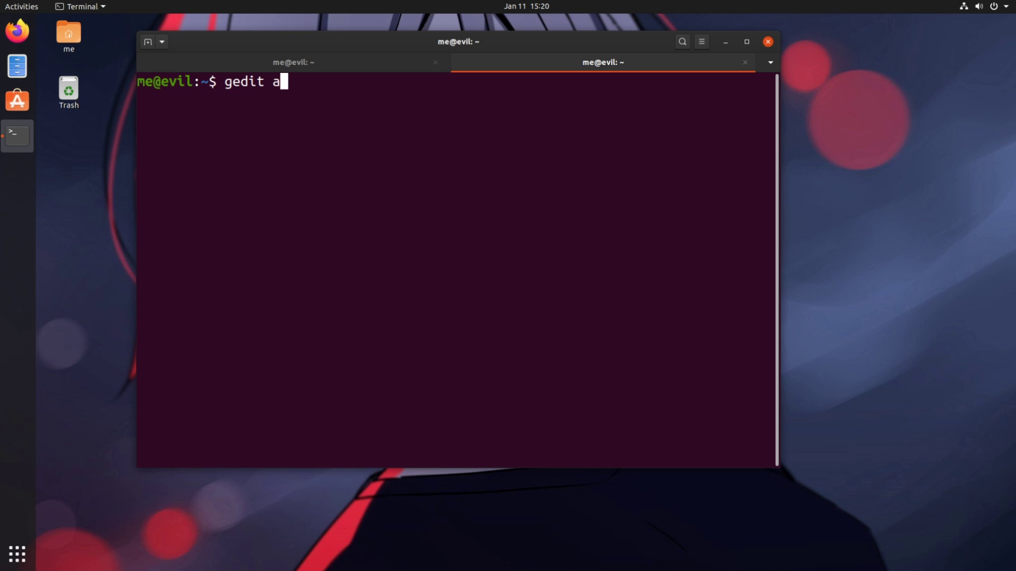
text(dmin:///)
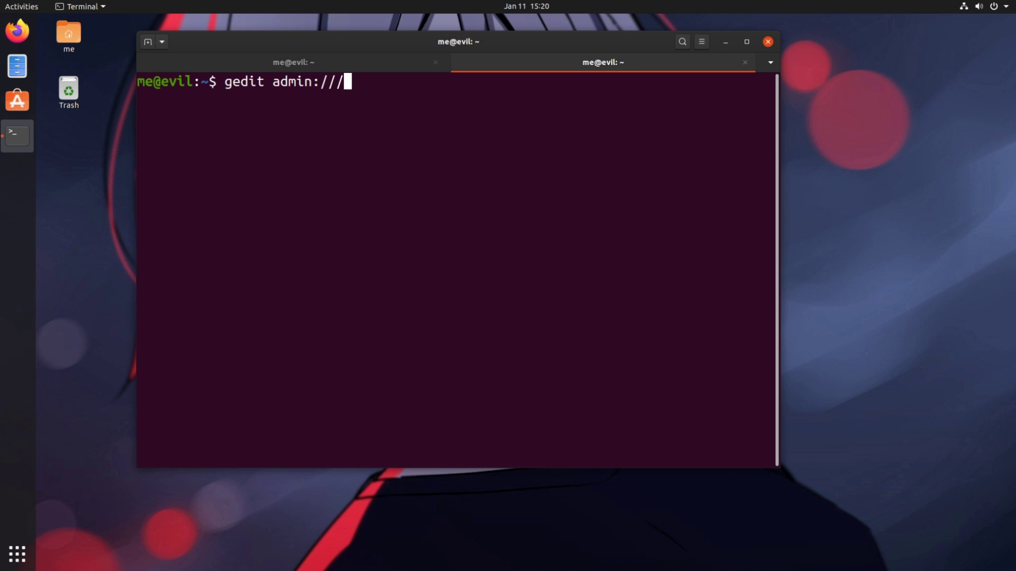
text(root/hello)
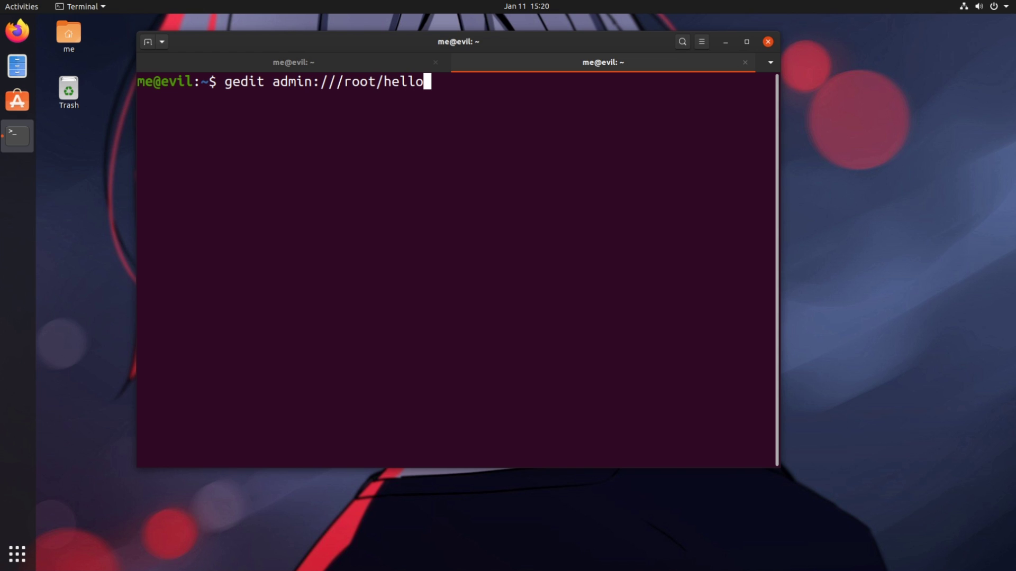
key(Return)
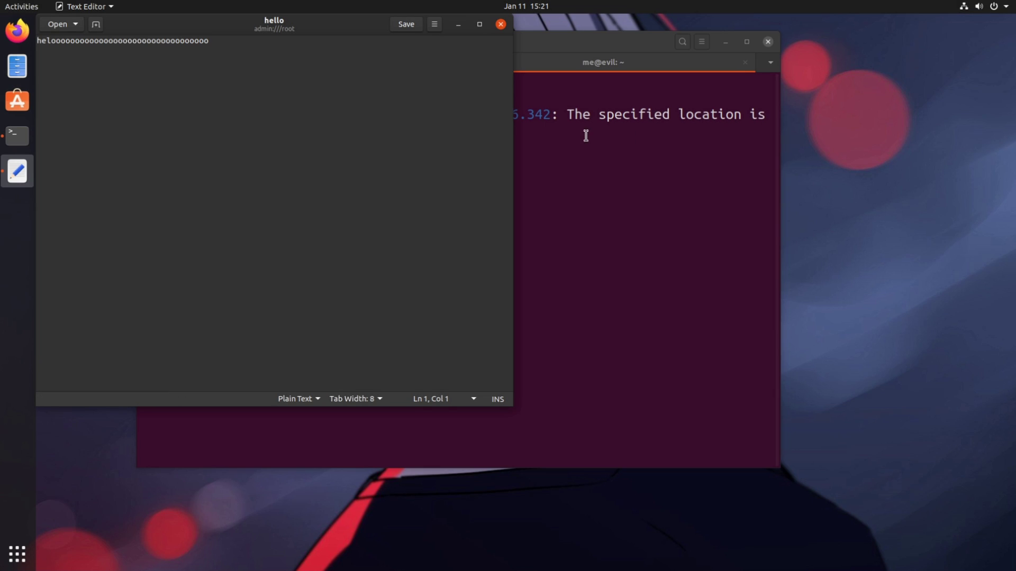
Append 'dsdsdsdsds' to the end of line 1 in hello and save it.
drag(339, 32, 629, 116)
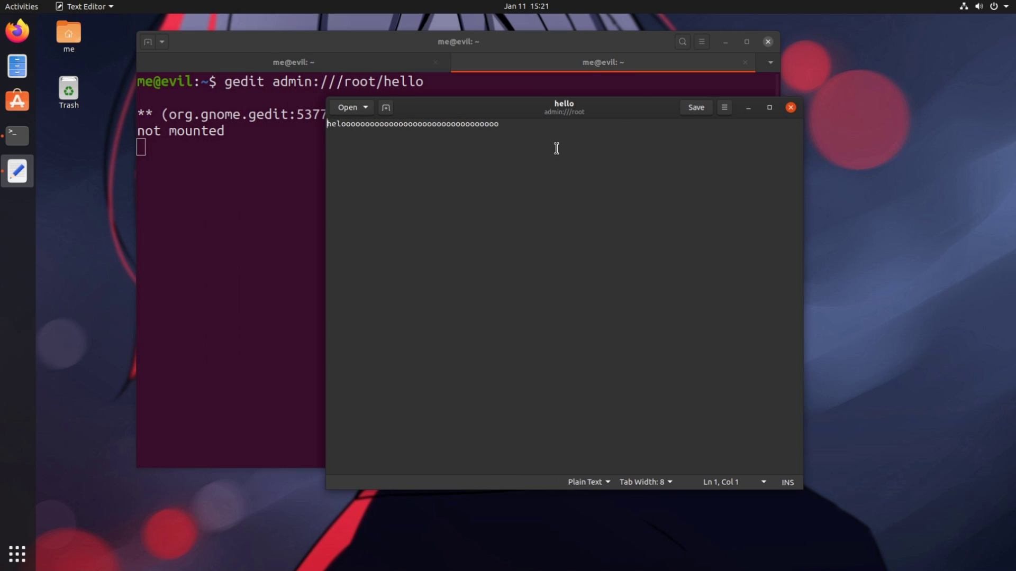
click(524, 127)
text(dsdsdsdsds)
click(697, 109)
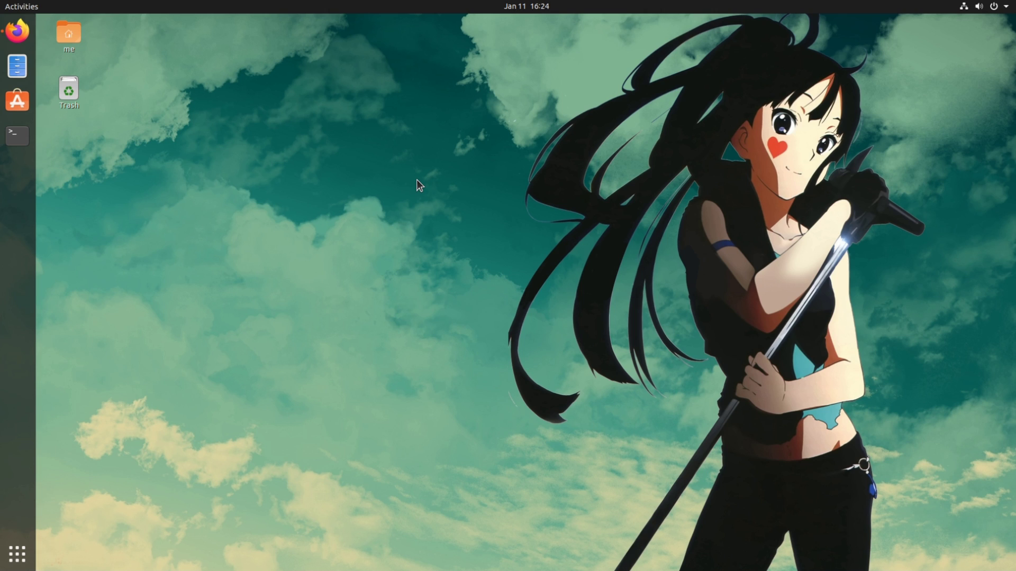
In a new, larger-font terminal, run 'sudo gedit /root/hello' and enter the sudo password.
key(ctrl+alt+t)
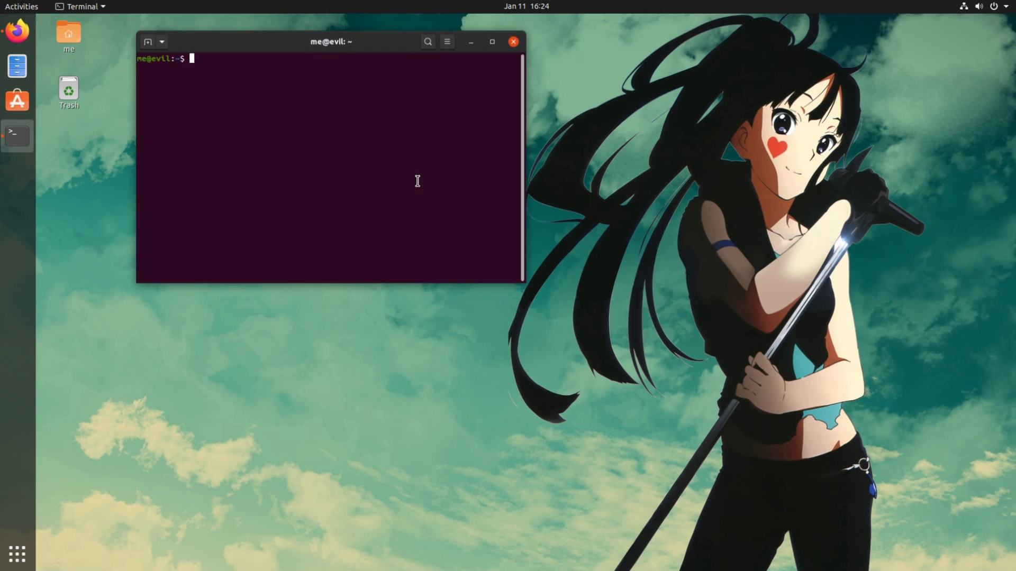
key(ctrl+plus)
key(ctrl+plus)
key(ctrl+plus)
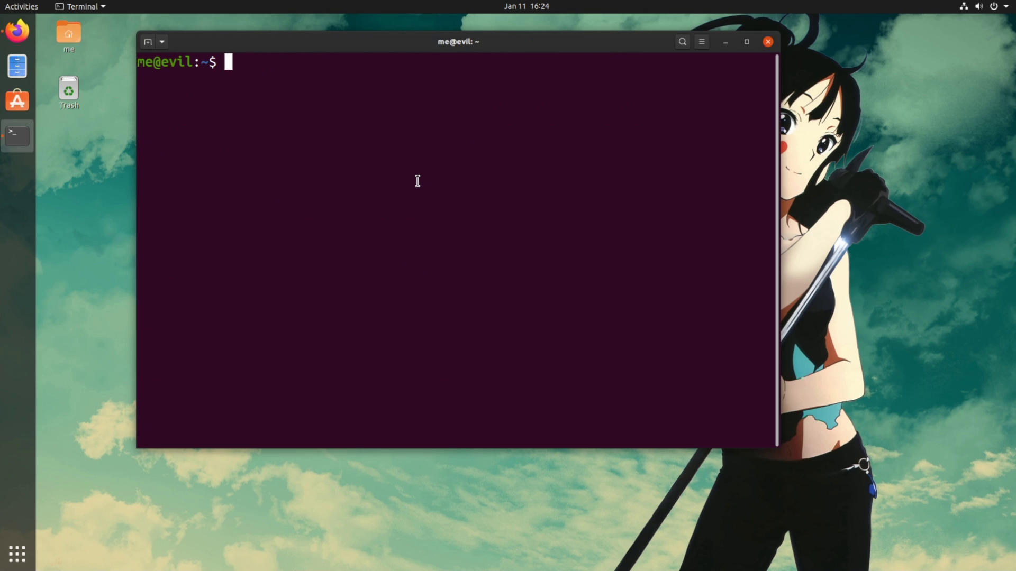
text(sudo ge)
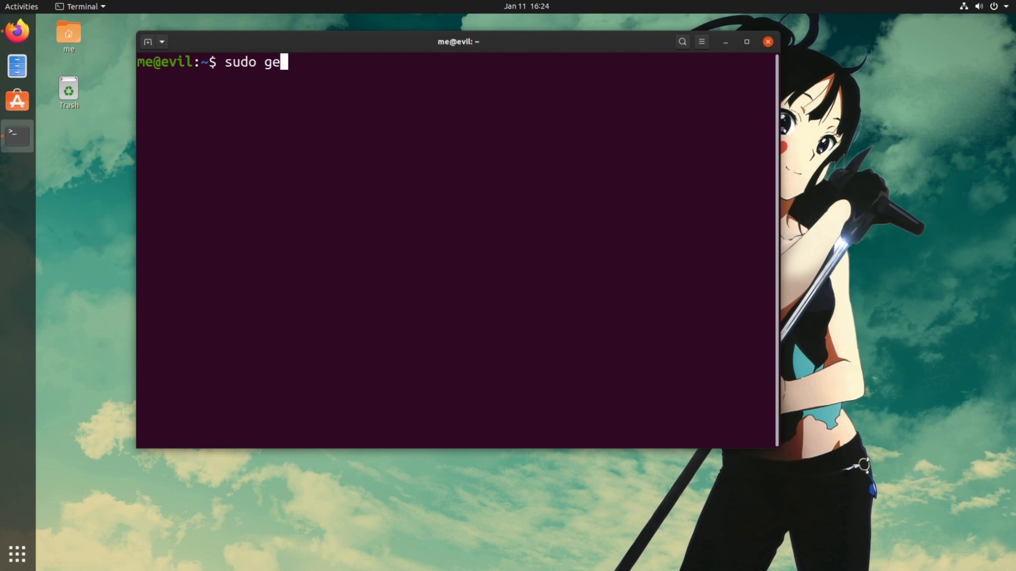
text(dit /root)
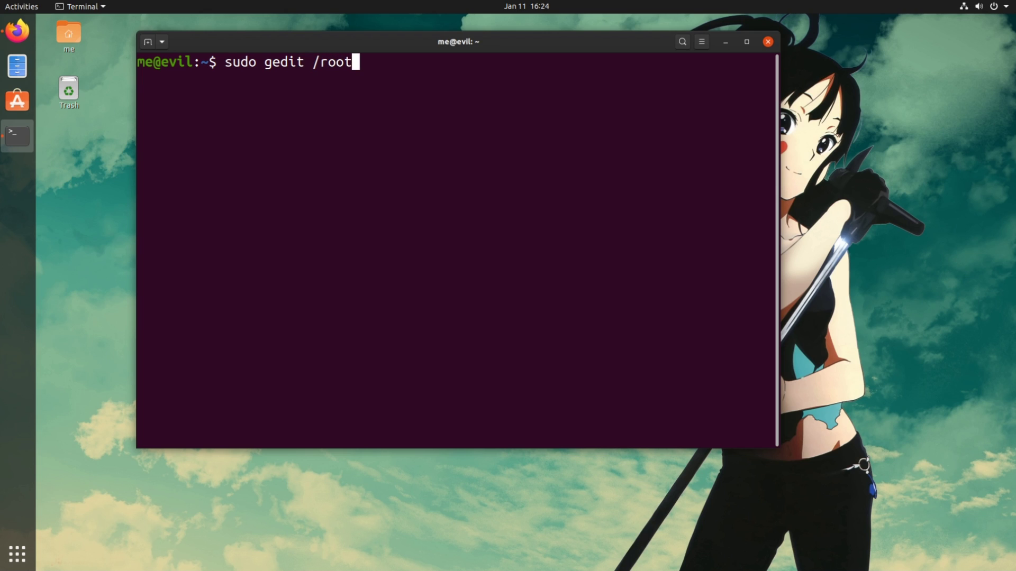
text(/hello)
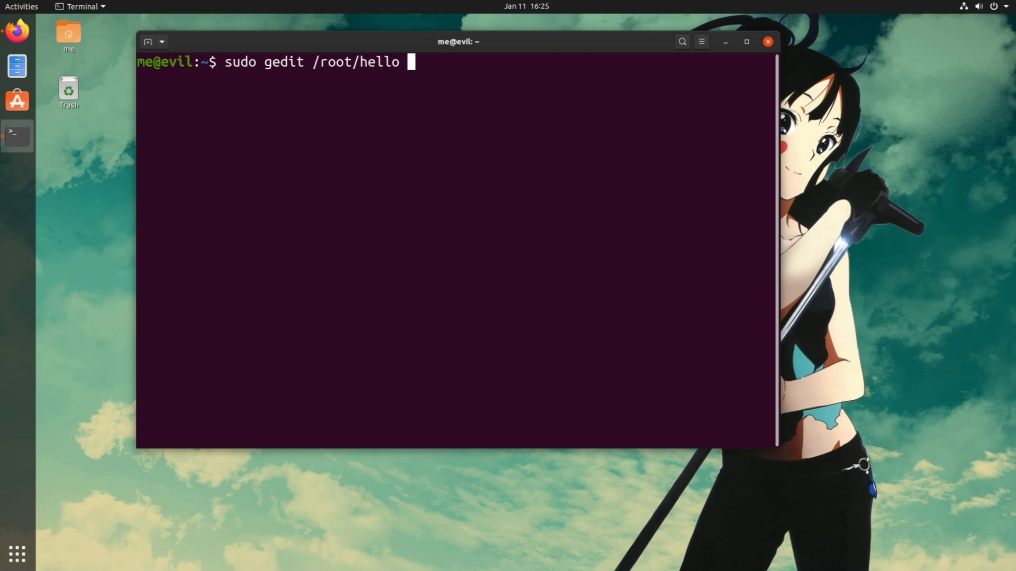
key(Return)
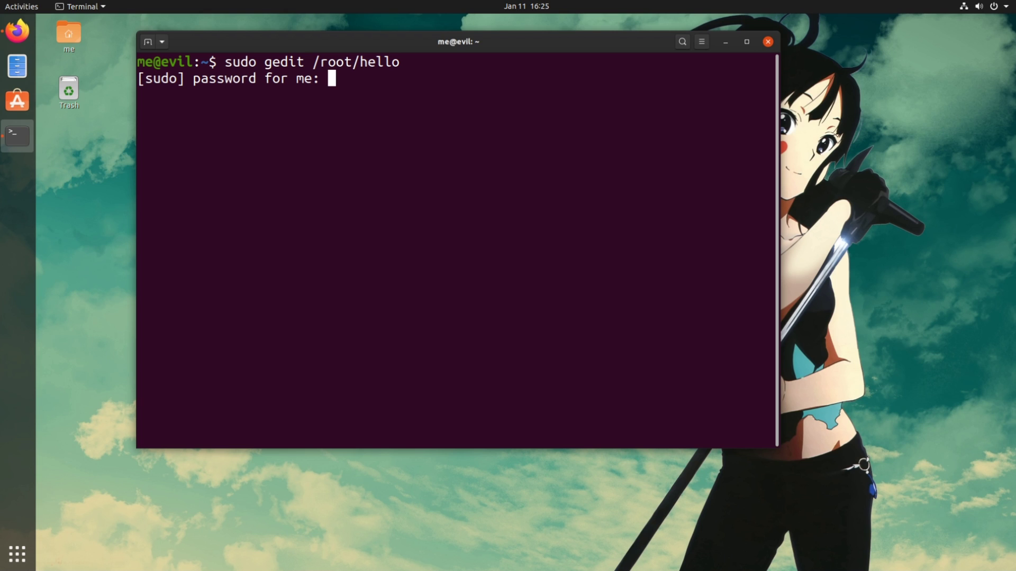
key(Return)
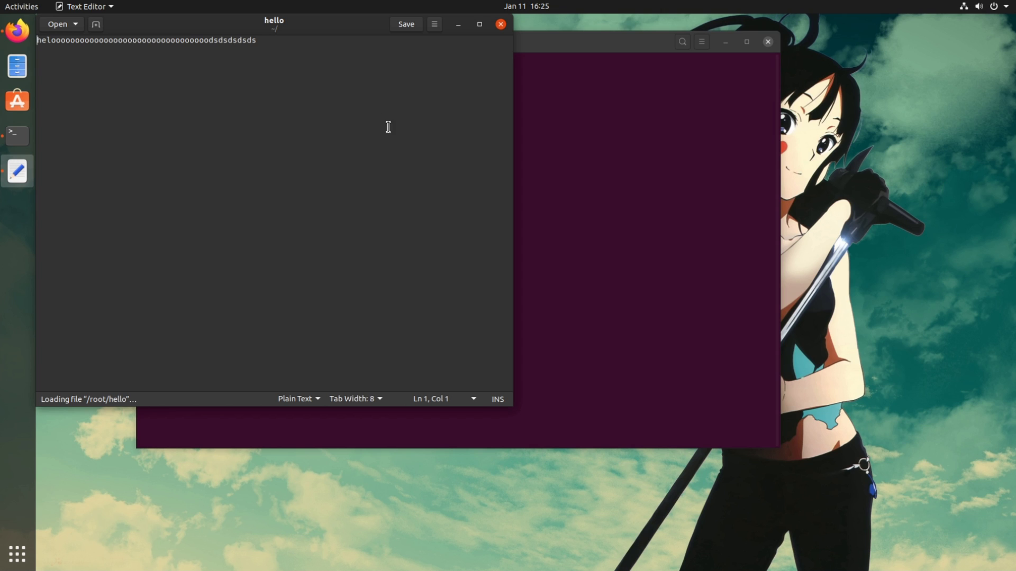
Append 'shjajshjahsjahsjahsjahjsa' to hello's line, save it, and show the desktop.
drag(341, 31, 801, 110)
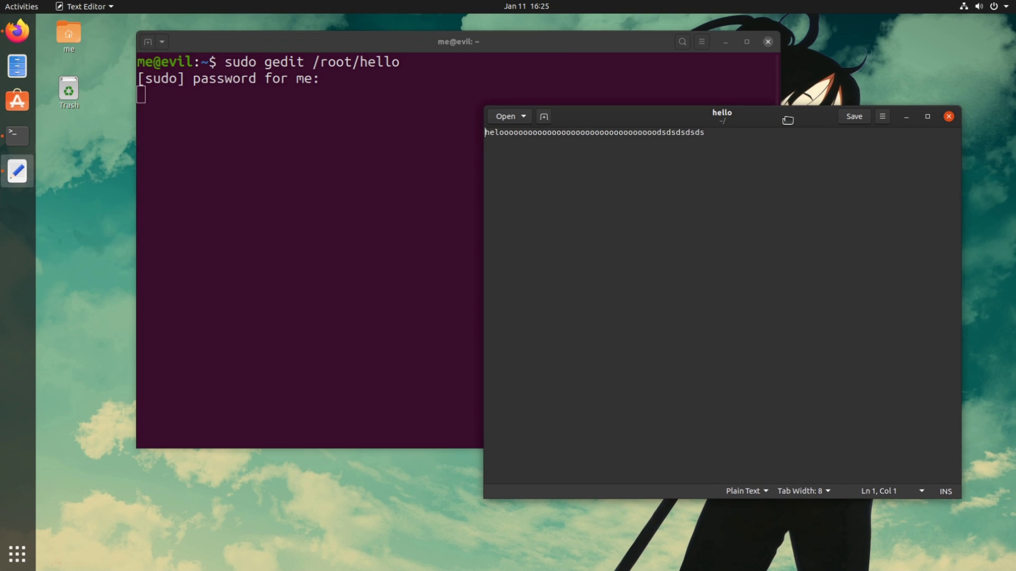
click(733, 135)
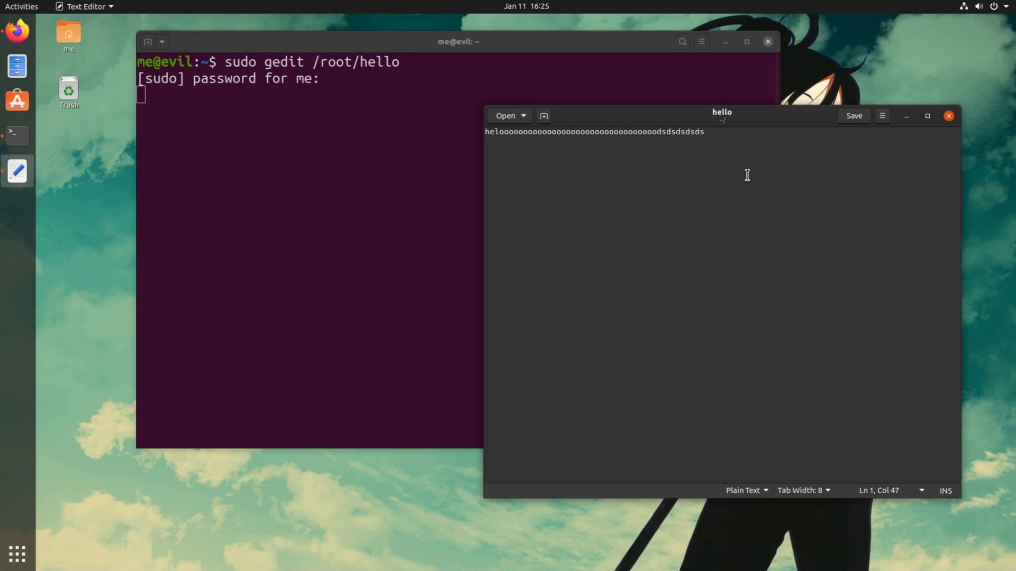
text(shjajshjahsjahsjahsjahjsa)
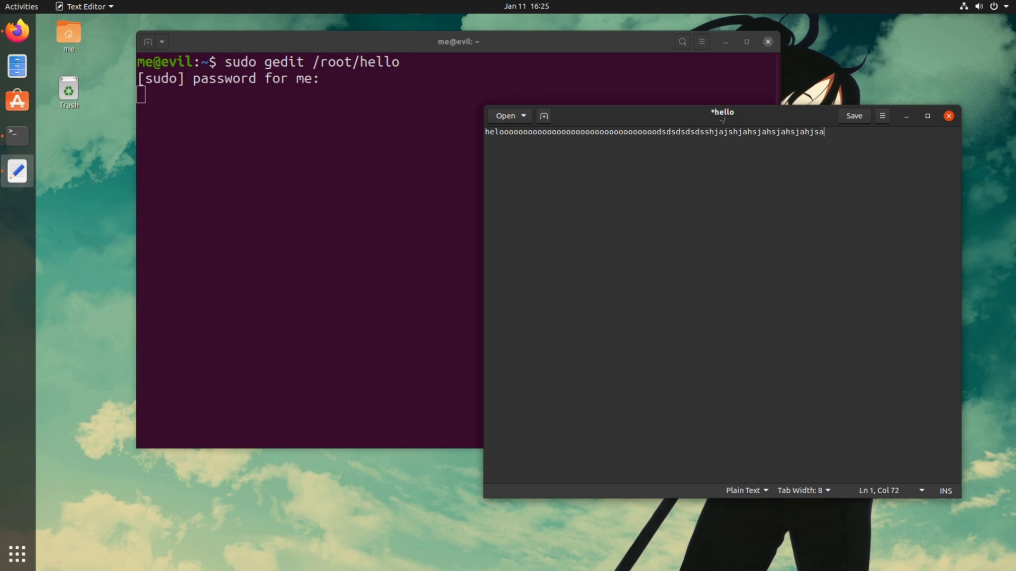
click(856, 118)
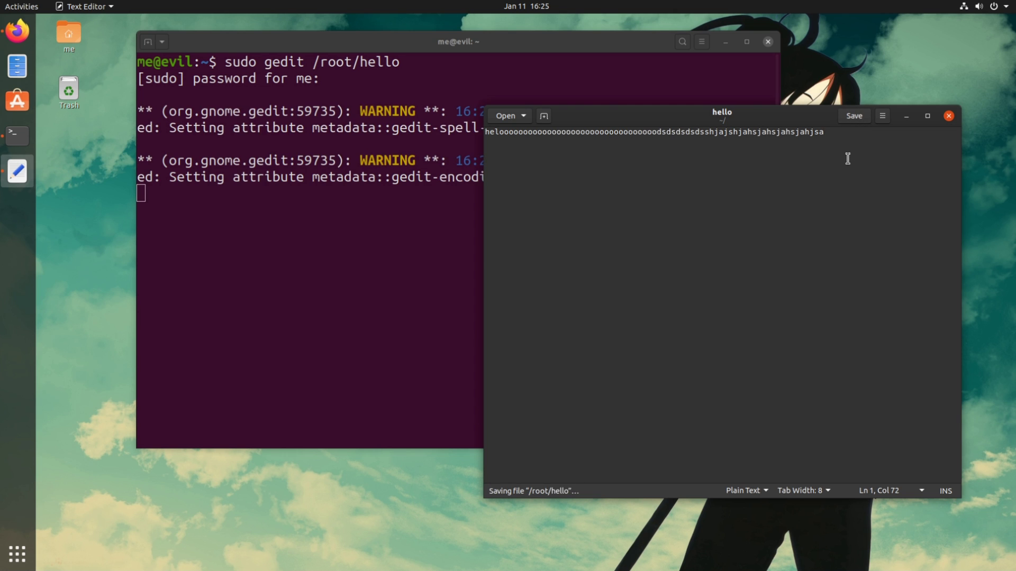
key(super+d)
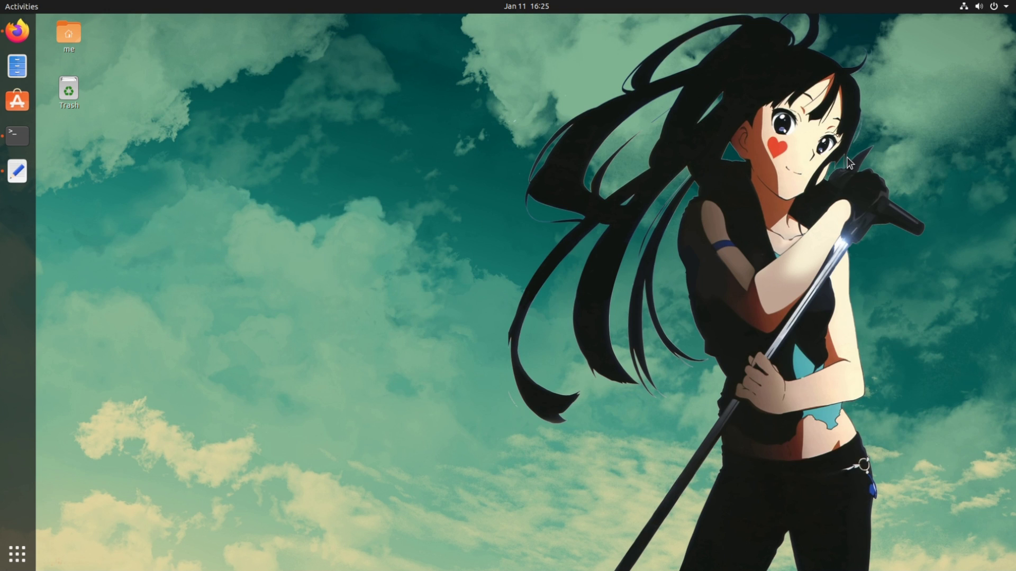
Launch Looking Glass with lg and inspect the gedit window object, showing it is a MetaWindowXwayland.
key(alt+F2)
text(lg)
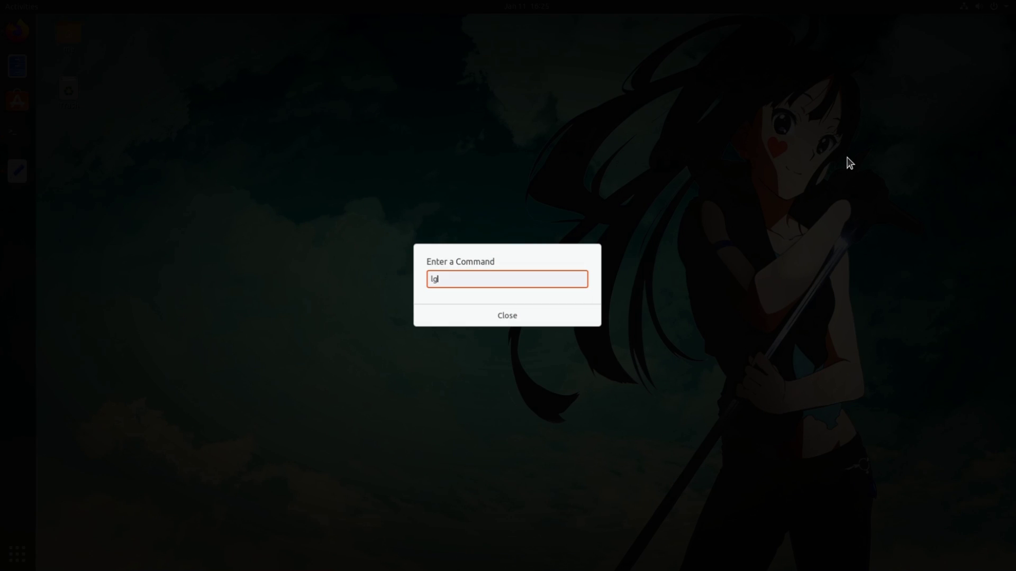
key(Return)
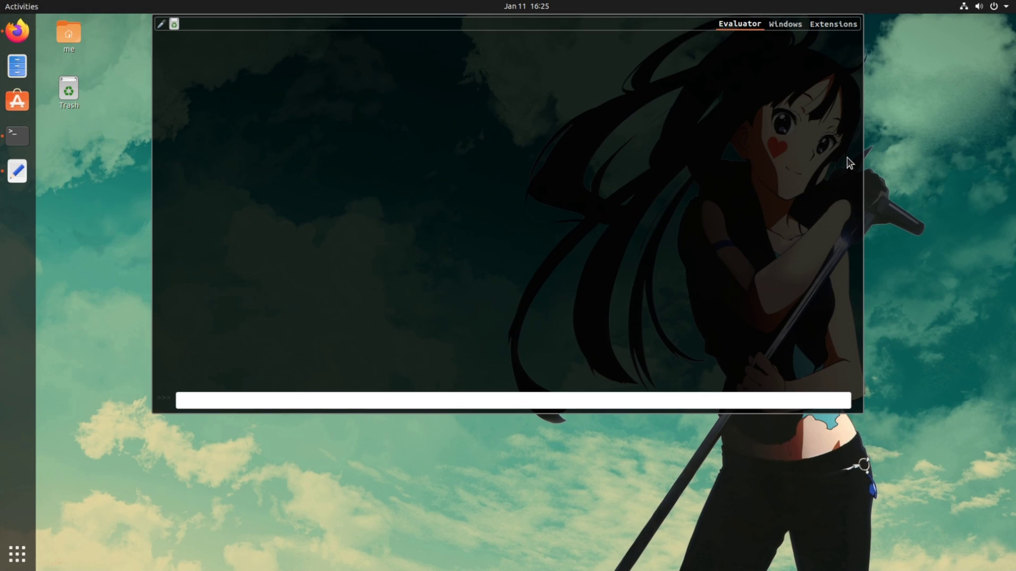
click(786, 23)
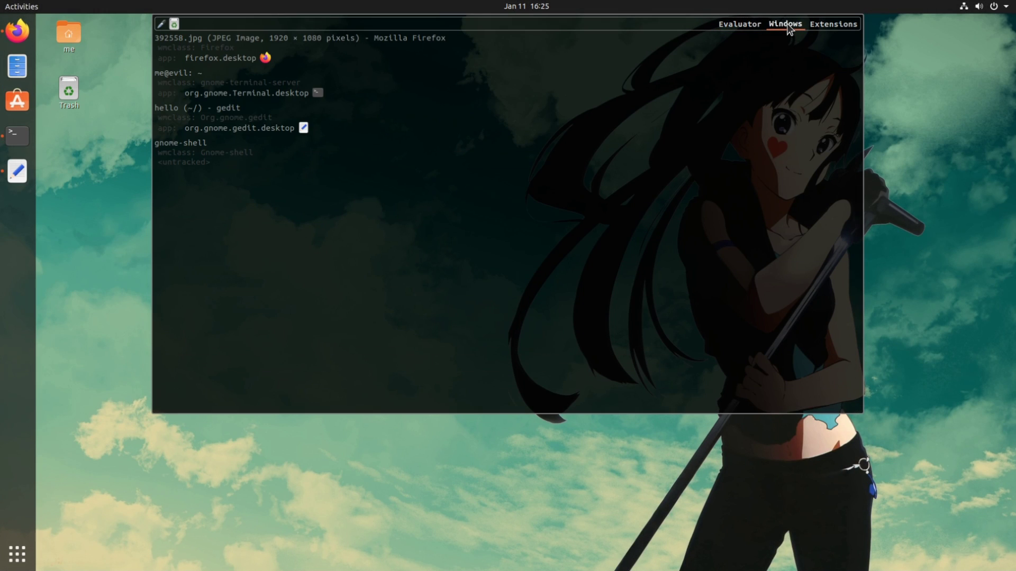
click(177, 108)
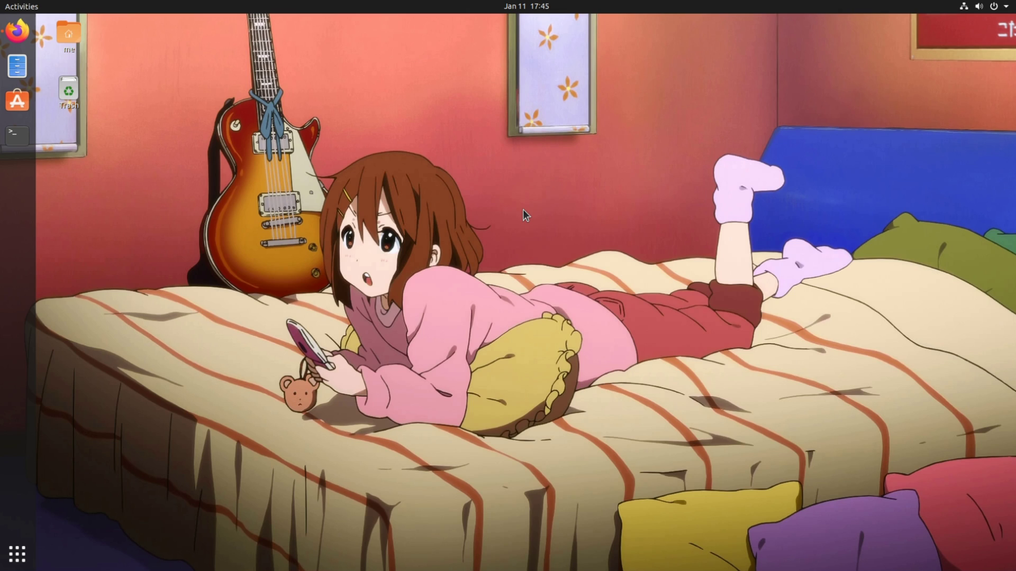
Run 'flatpak run org.gnome.gedit admin:///root/hello' in an enlarged terminal, then close the error window.
key(ctrl+alt+t)
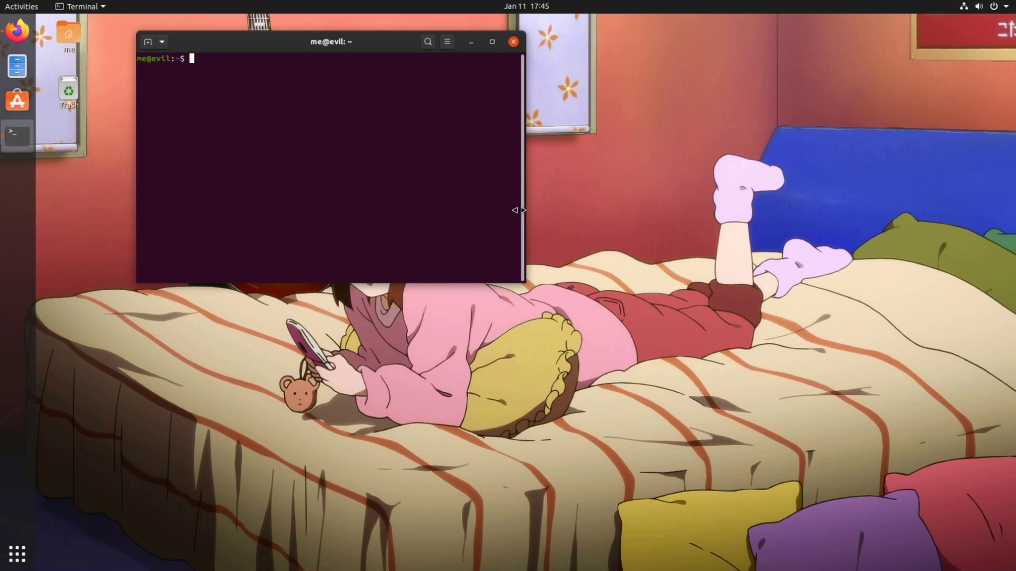
key(ctrl+plus)
key(ctrl+plus)
key(ctrl+plus)
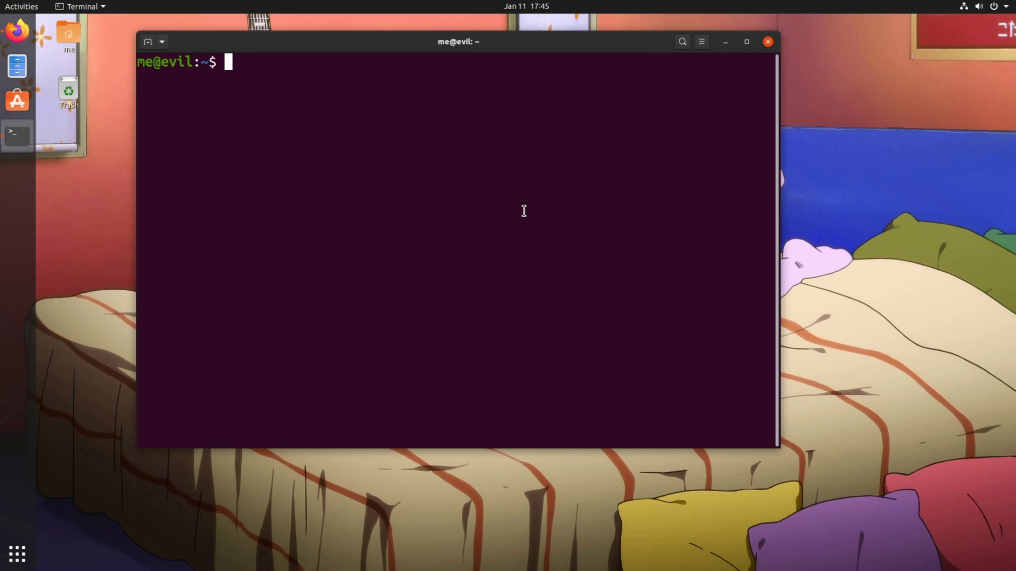
text(flatpak )
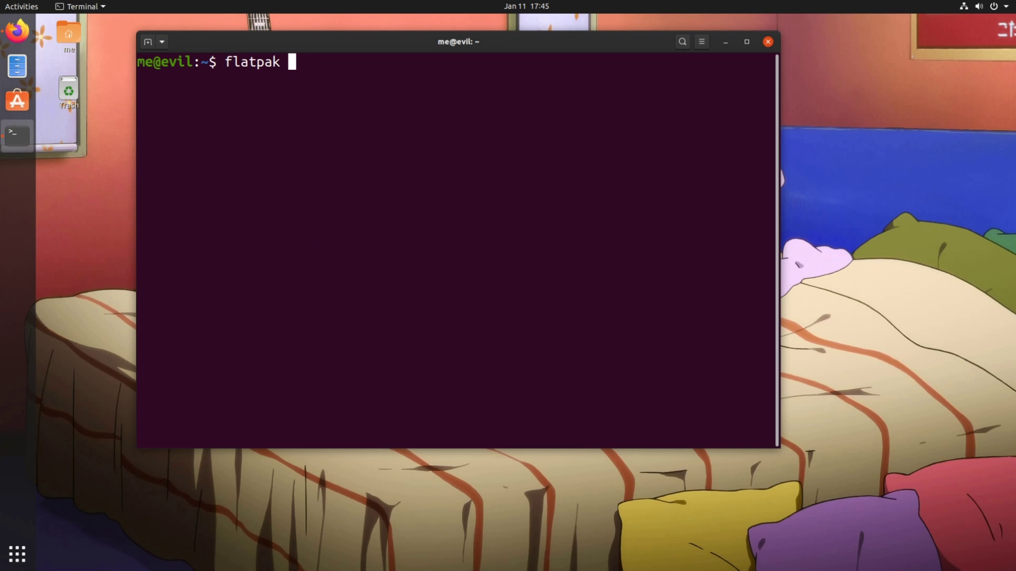
text(run org)
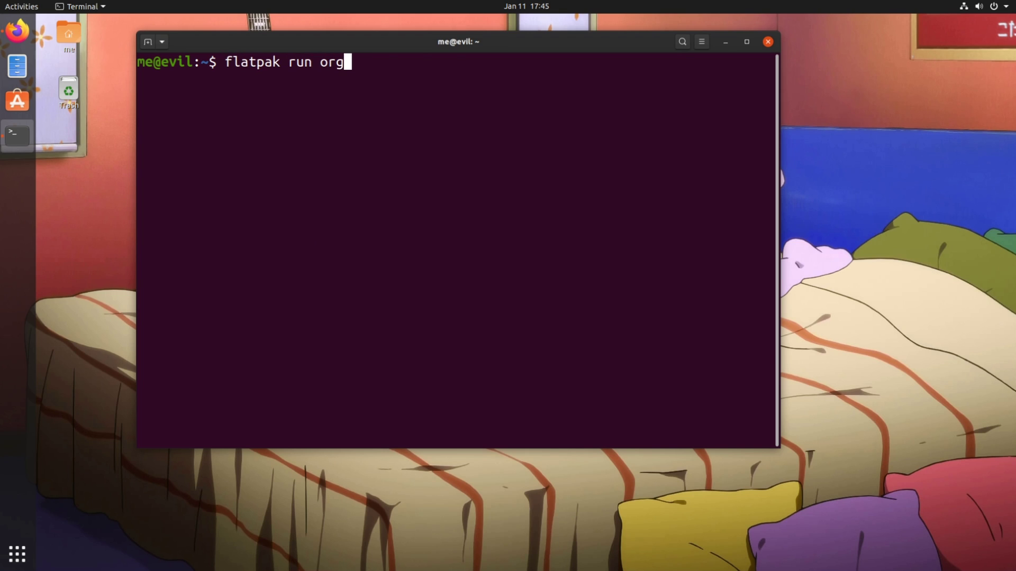
key(Tab)
text(admin)
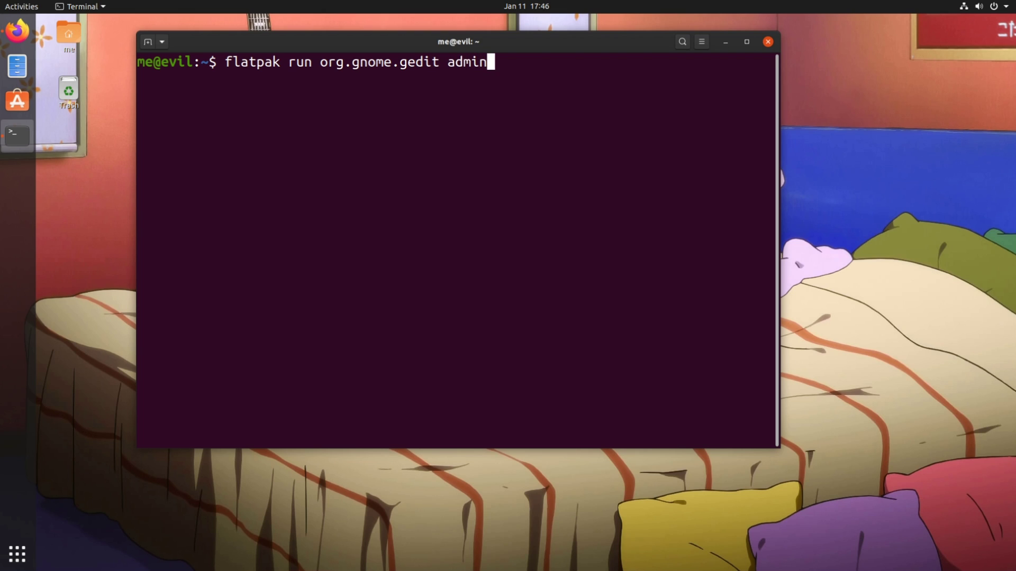
text(:///root/hello)
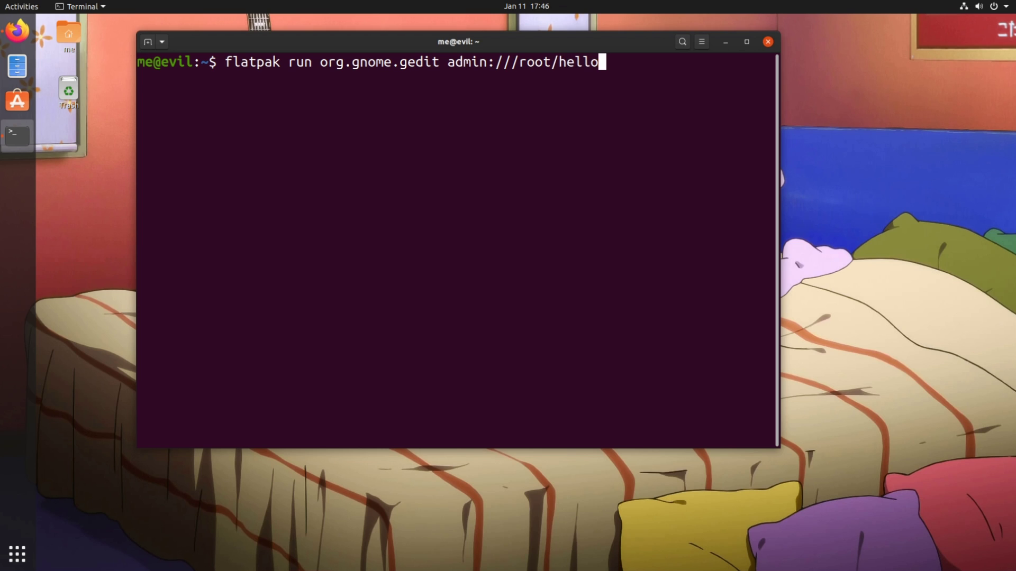
key(Return)
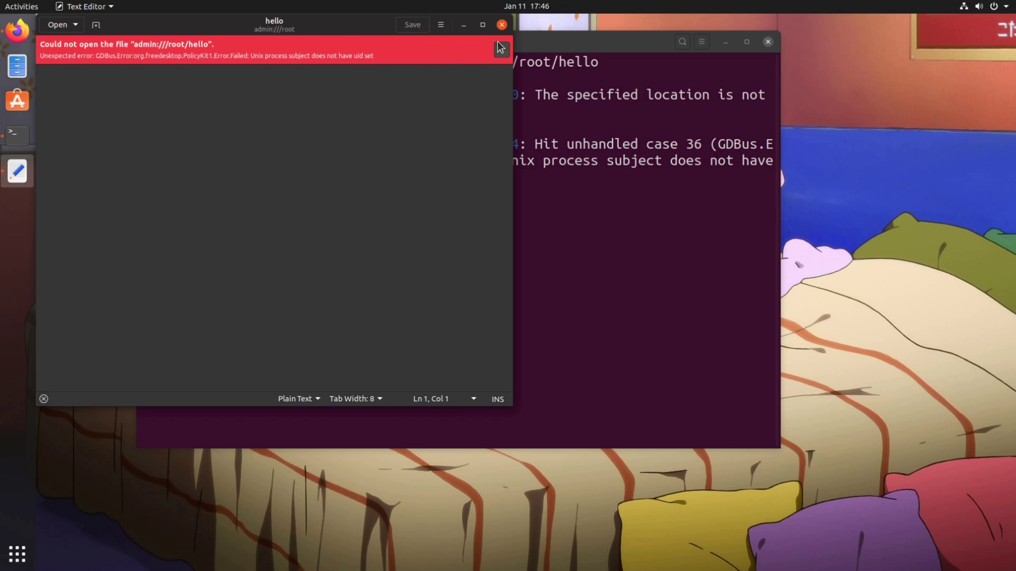
click(502, 25)
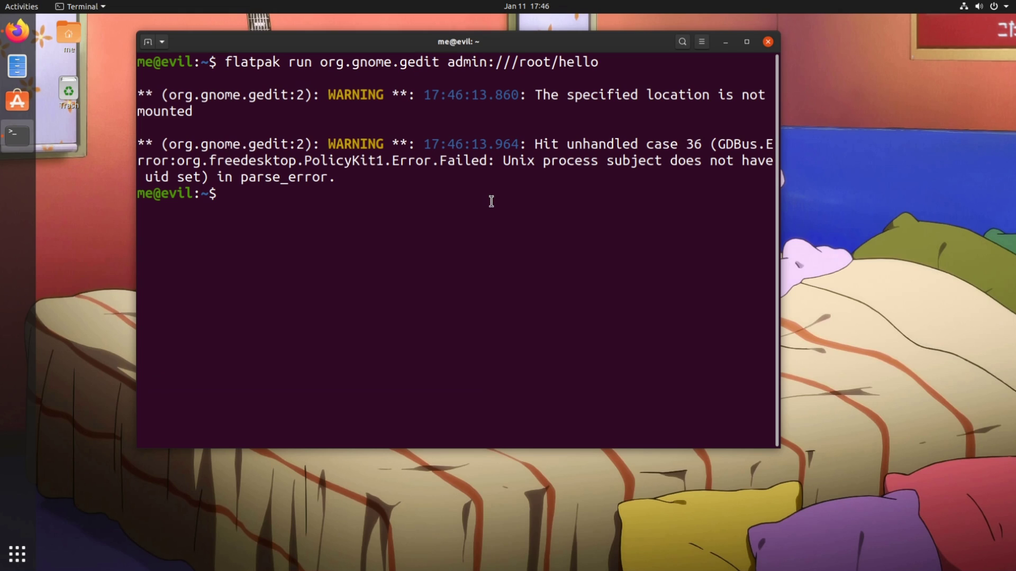
Clear the terminal and enter 'sudo flatpak run org.gnome.gedit /root/hello' at the prompt.
key(ctrl+l)
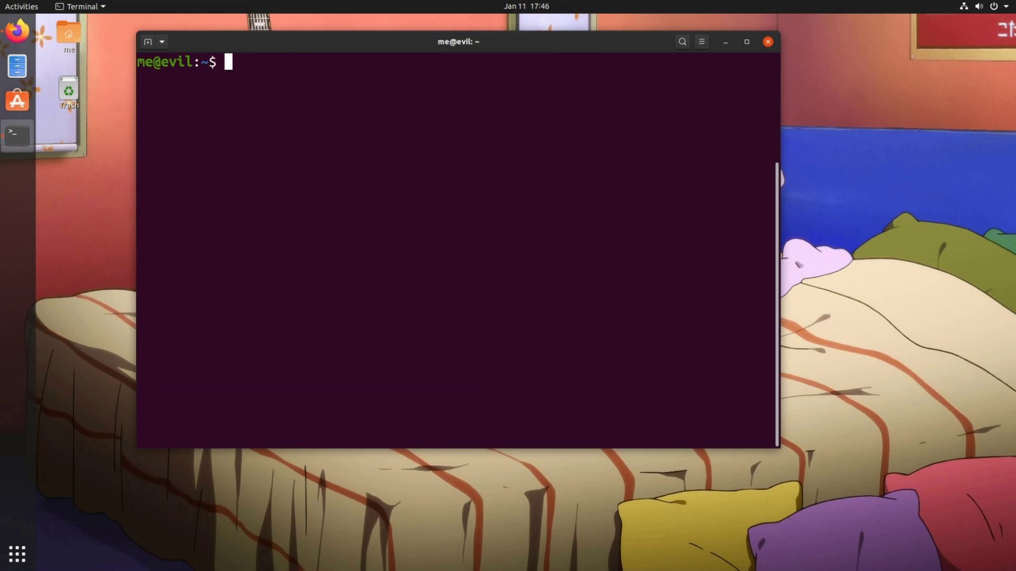
text(sudo flatpak )
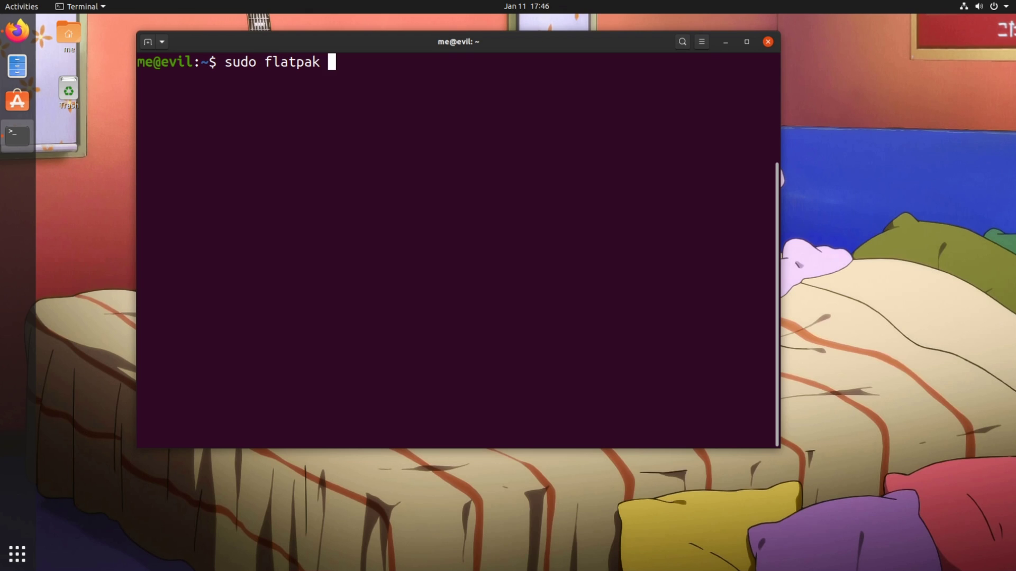
text(run org.gnome.gedit)
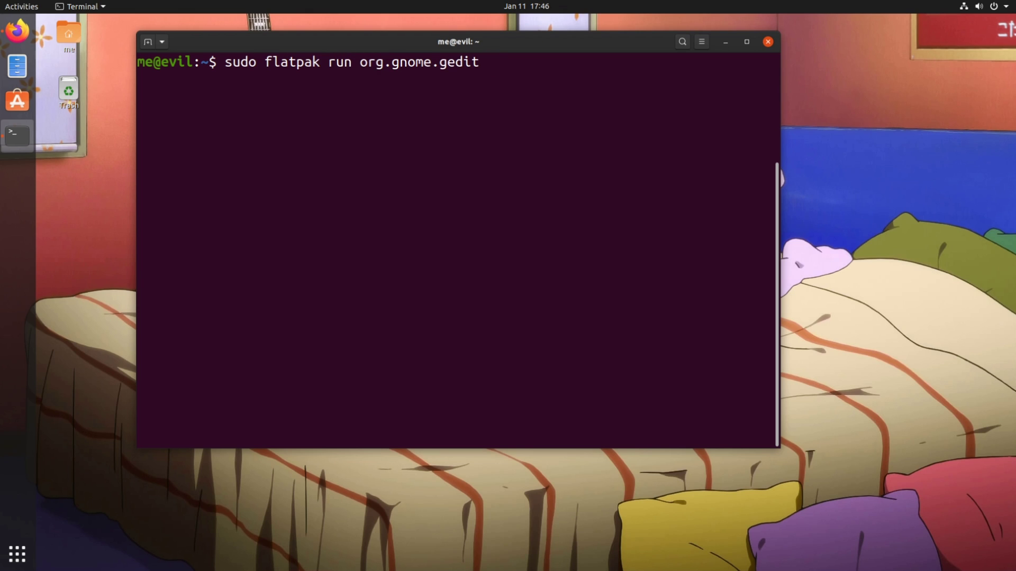
text( /root/hello)
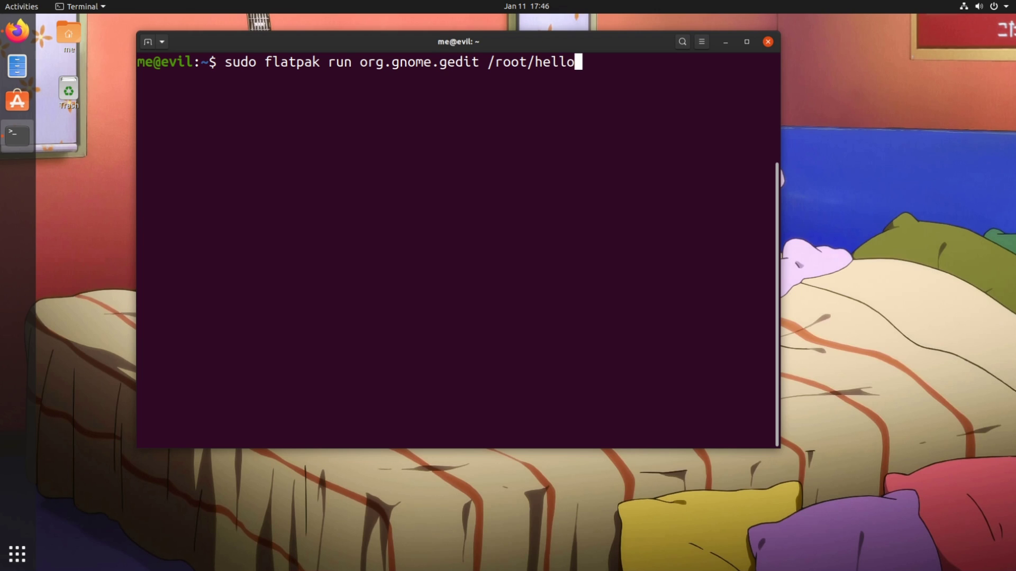